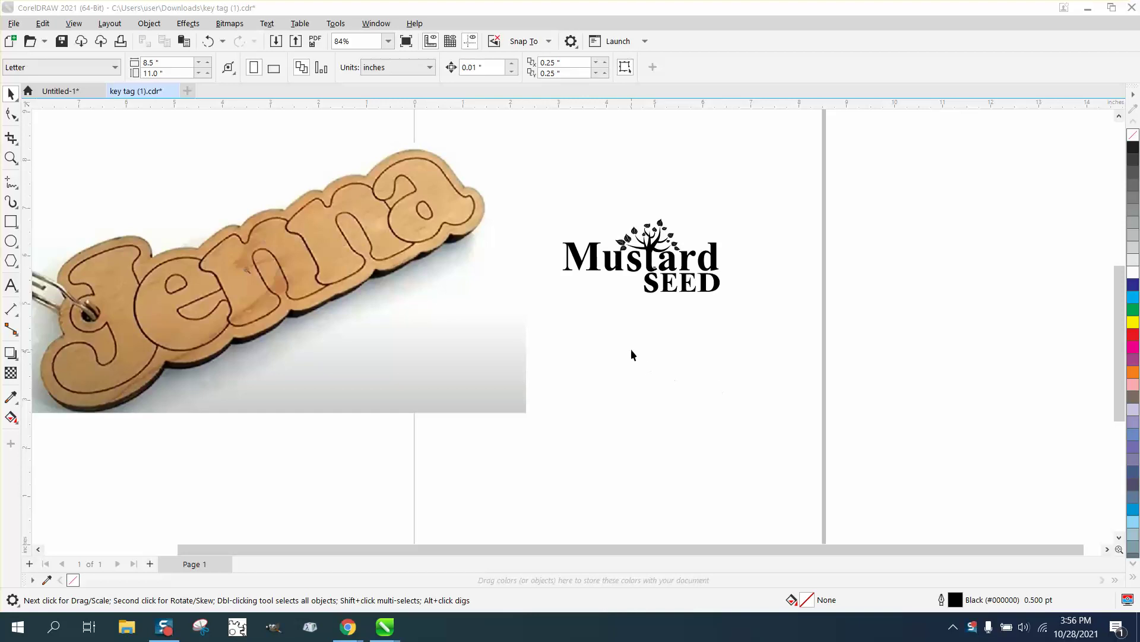
Step: Set the nudge distance to 4 inches in the property bar
click(631, 268)
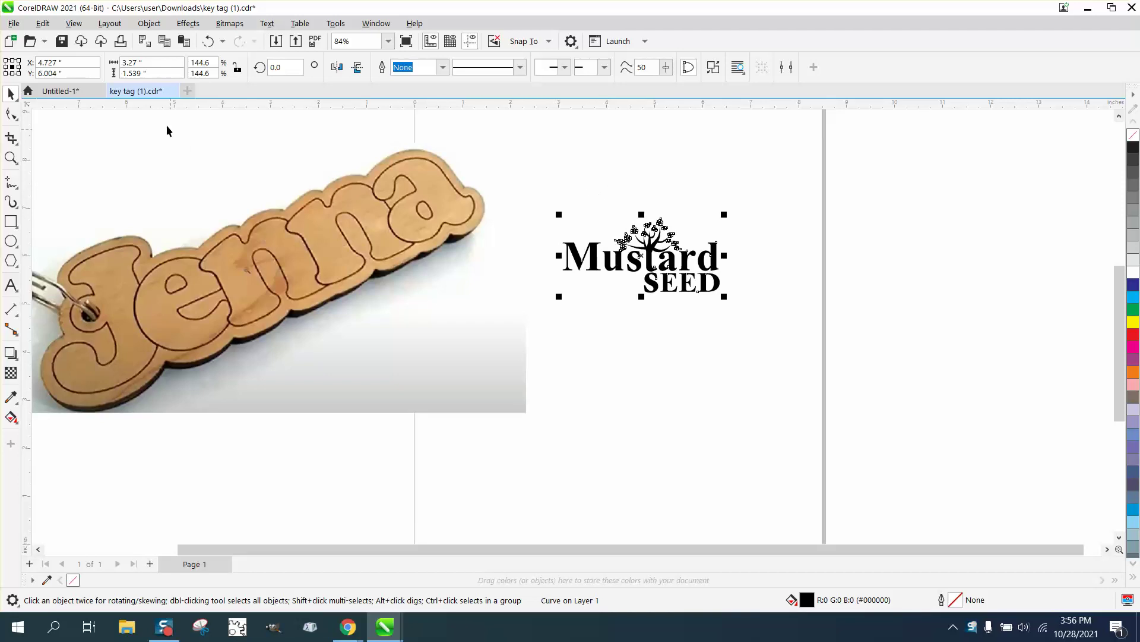
click(636, 151)
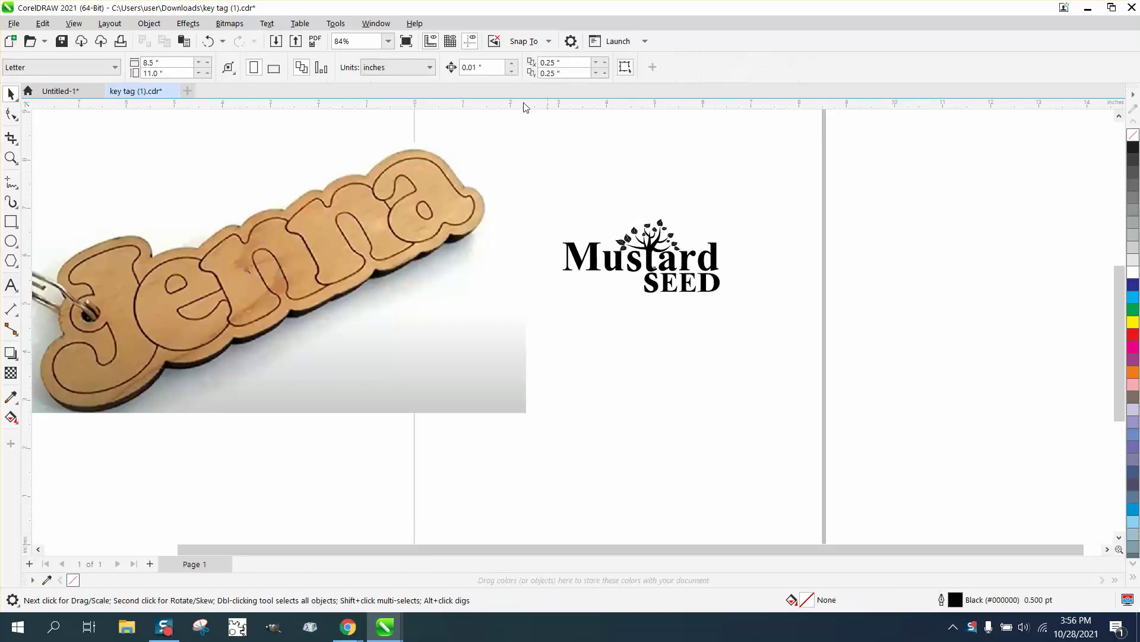
click(479, 67)
text(4)
Step: Duplicate the Mustard Seed logo and nudge the copy 4 inches to the right
click(719, 255)
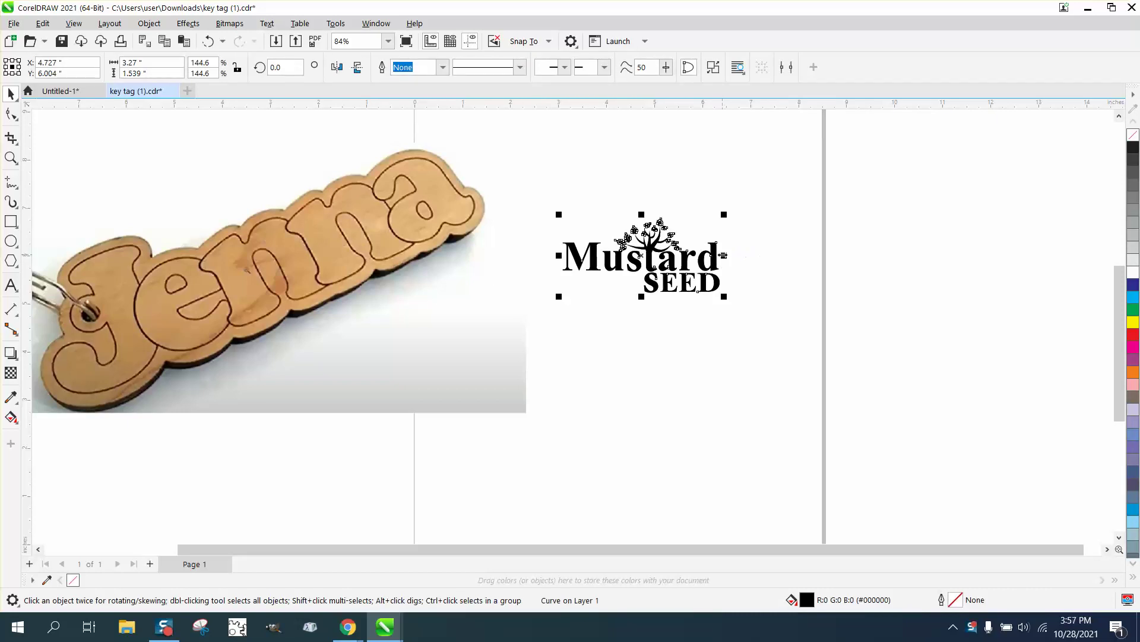
key(KP_Add)
key(Right)
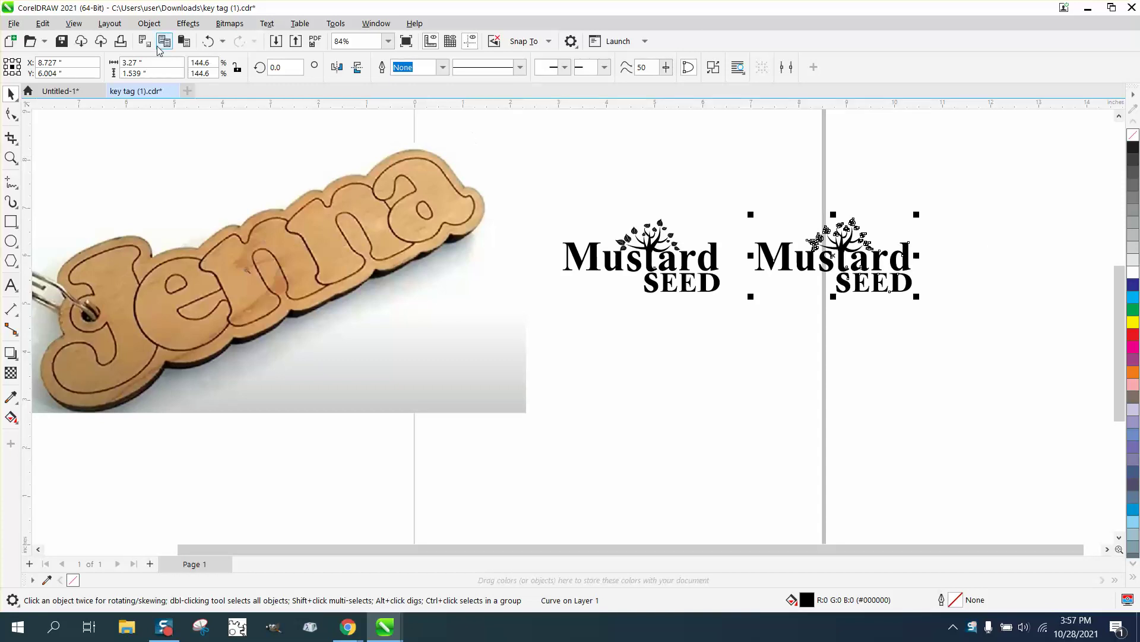
click(149, 23)
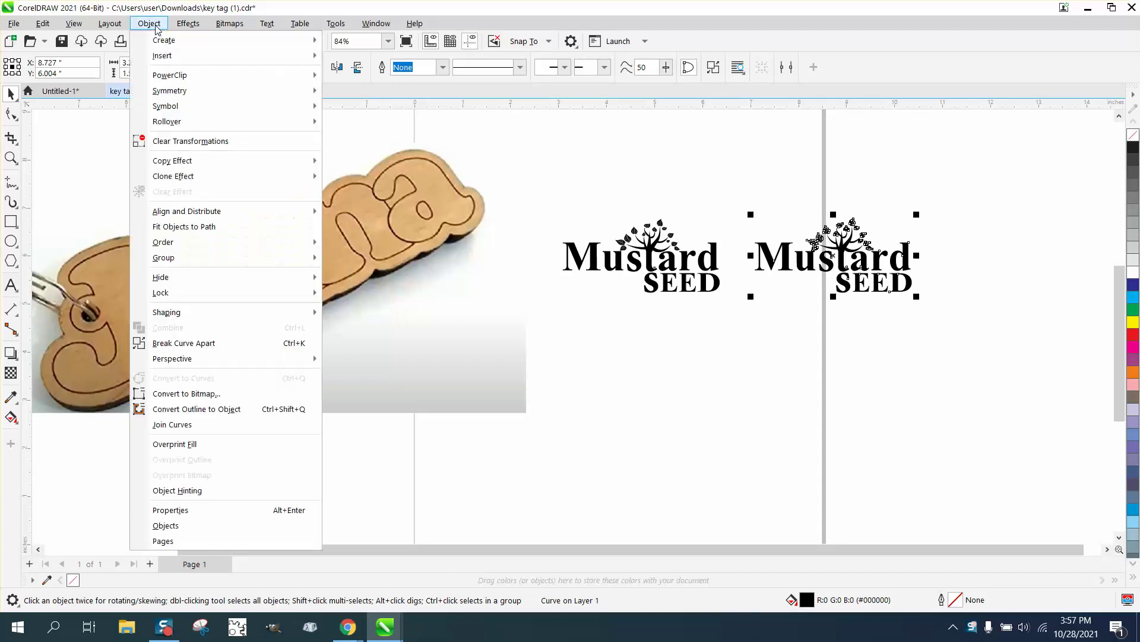
Step: Break the copied logo's curves apart, create its boundary, and nudge the boundary 4 inches right
click(220, 349)
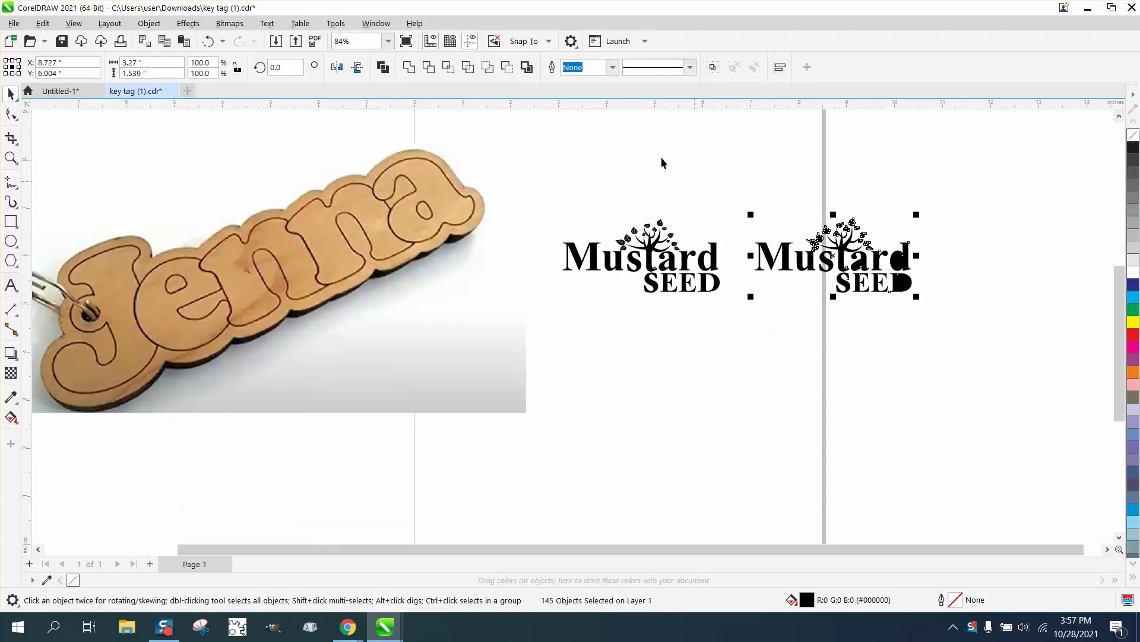
click(526, 68)
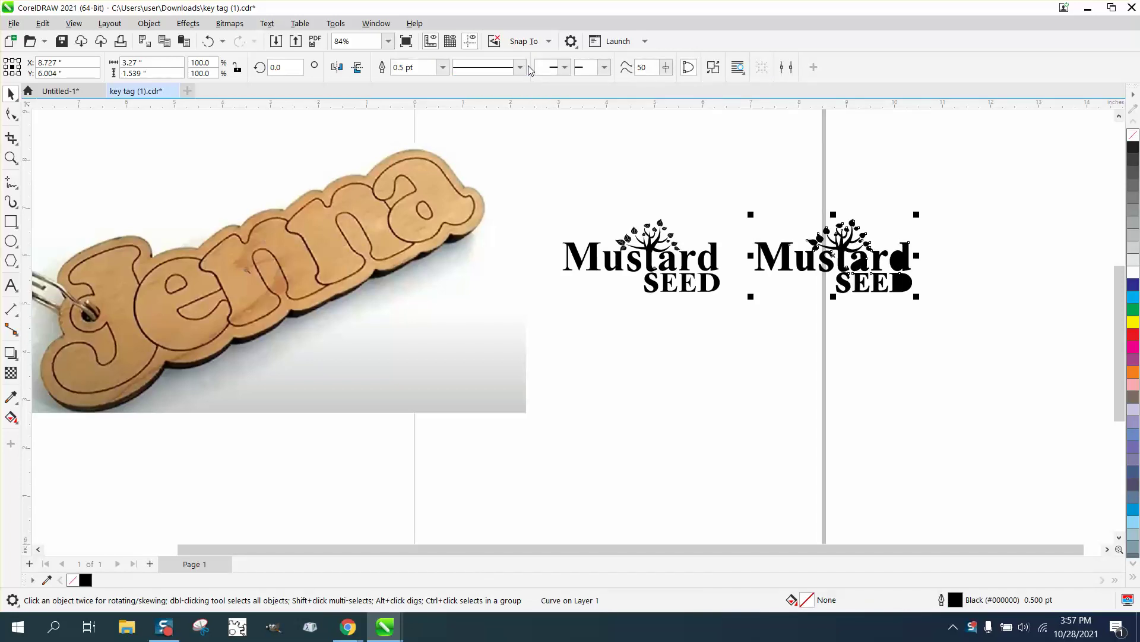
key(Right)
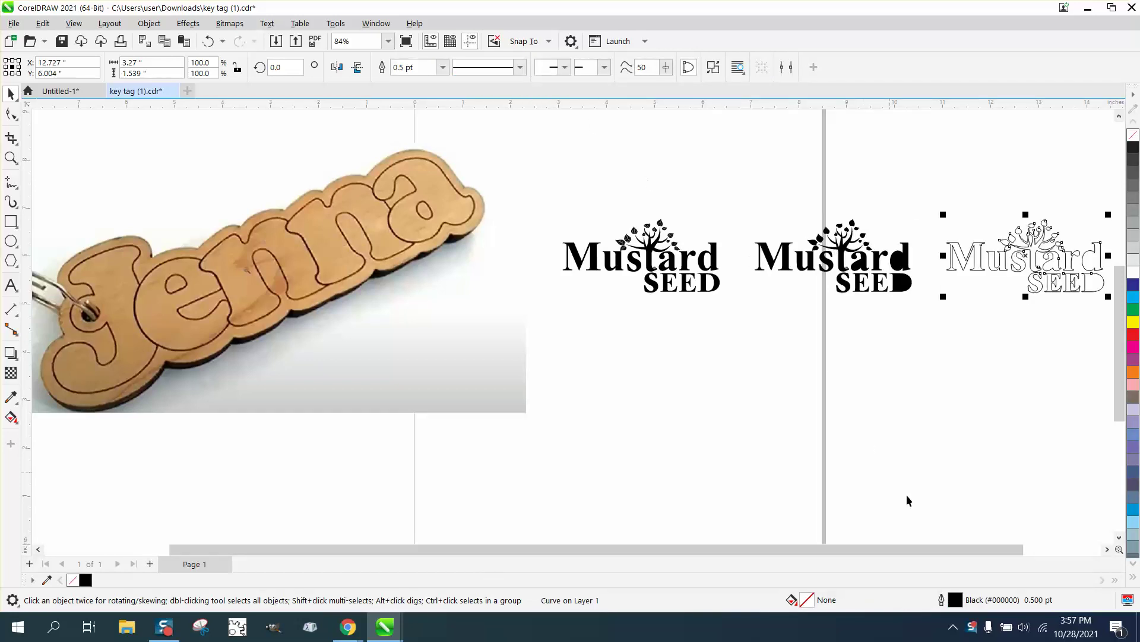
drag(943, 548, 1013, 548)
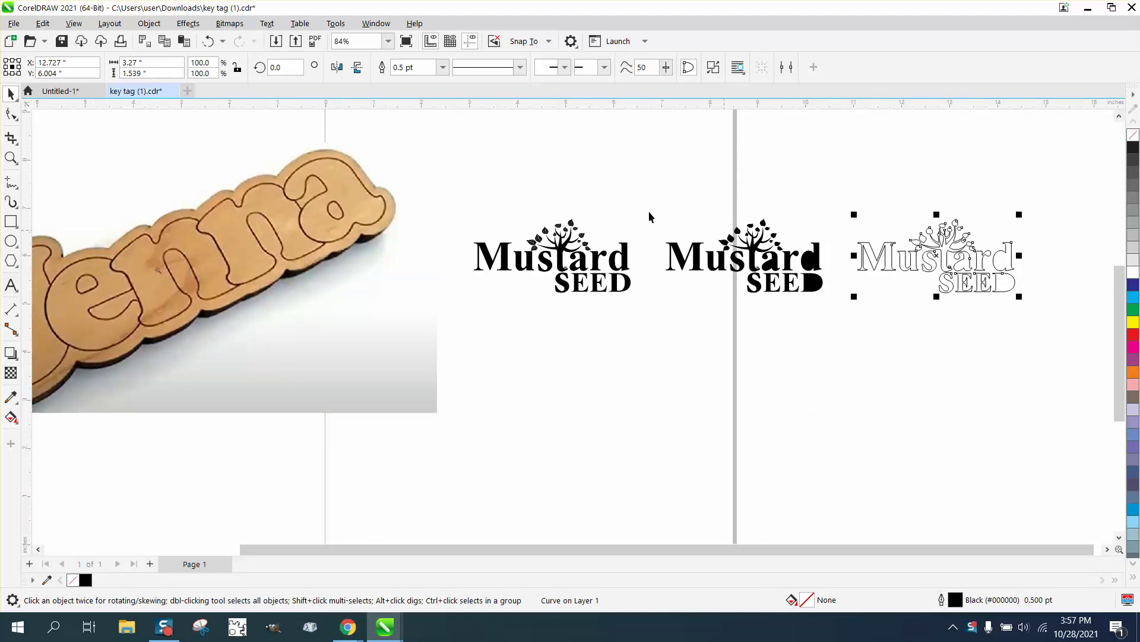
Step: Apply a 1-step outside contour with 0.15" offset and round corners to the boundary
click(188, 23)
click(229, 341)
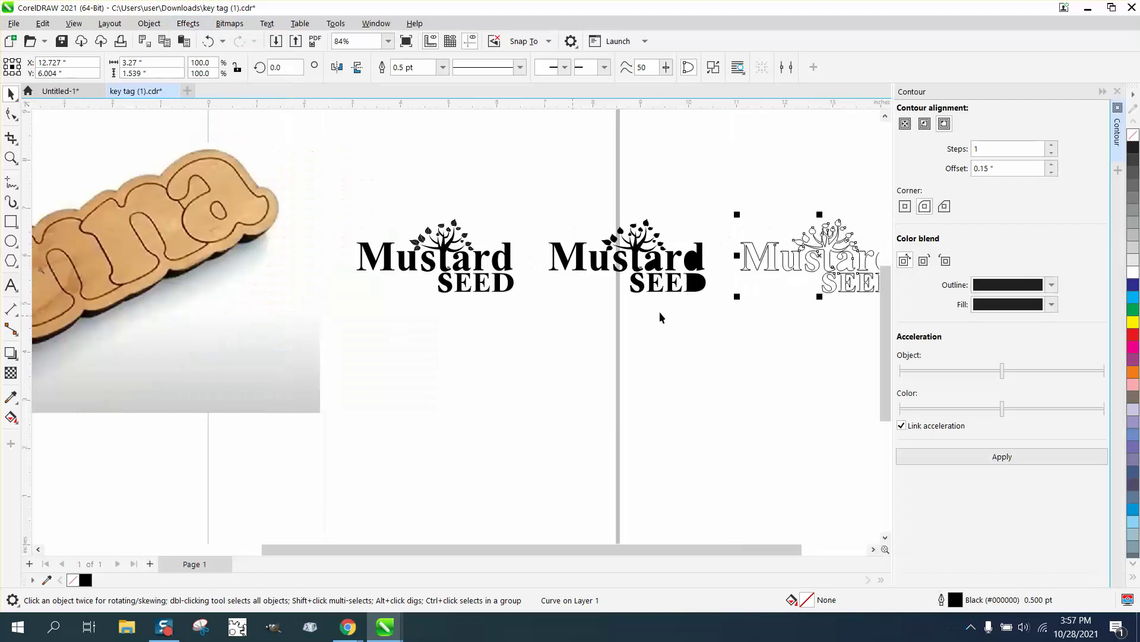
click(999, 170)
click(927, 208)
click(1002, 456)
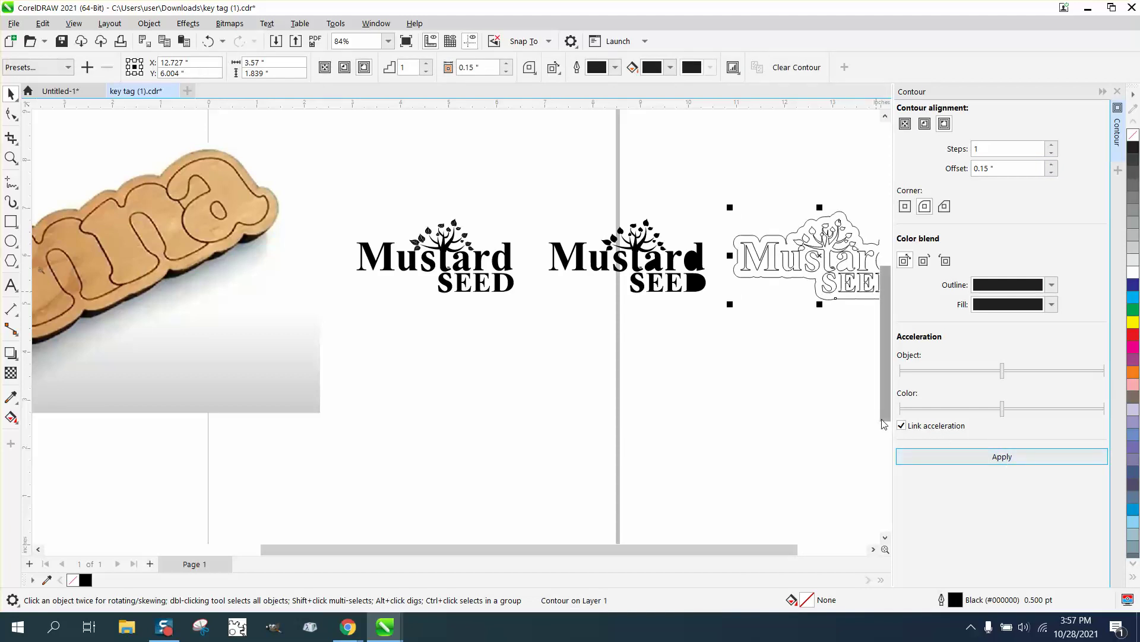
click(861, 416)
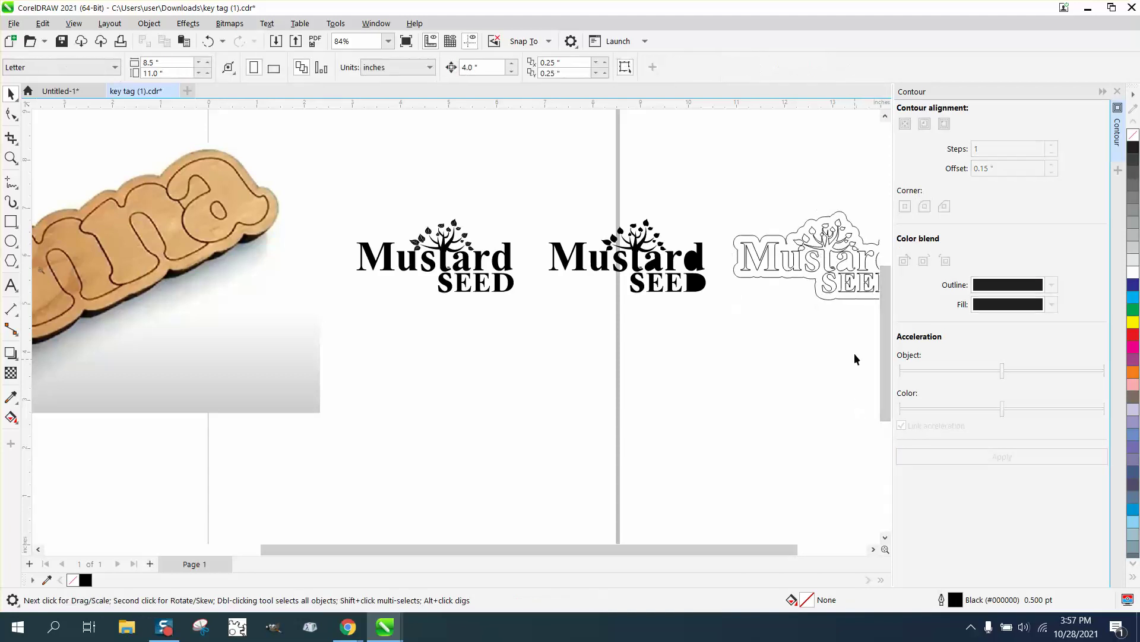
click(846, 298)
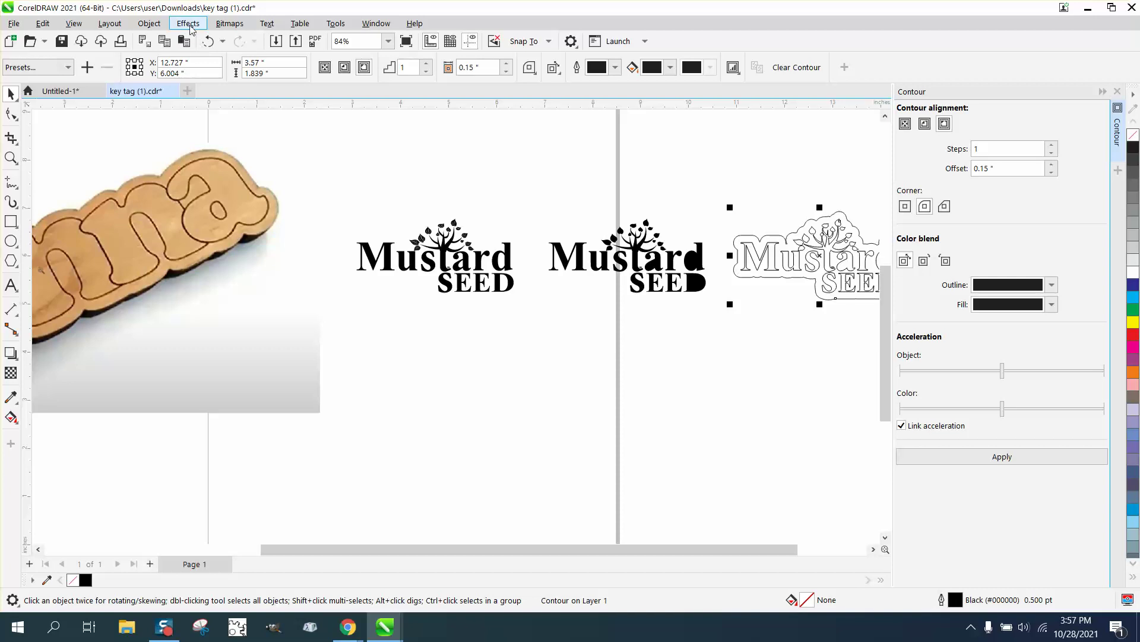
Step: Break the contour apart and nudge its outline left around the original Mustard Seed logo
click(149, 23)
click(206, 345)
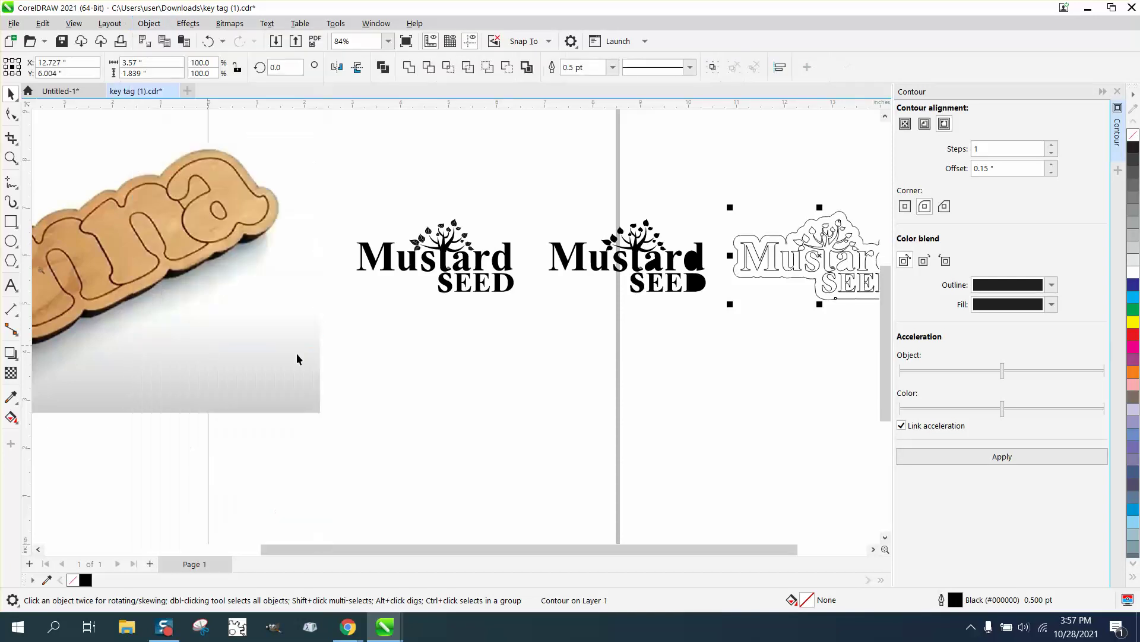
click(295, 357)
click(822, 300)
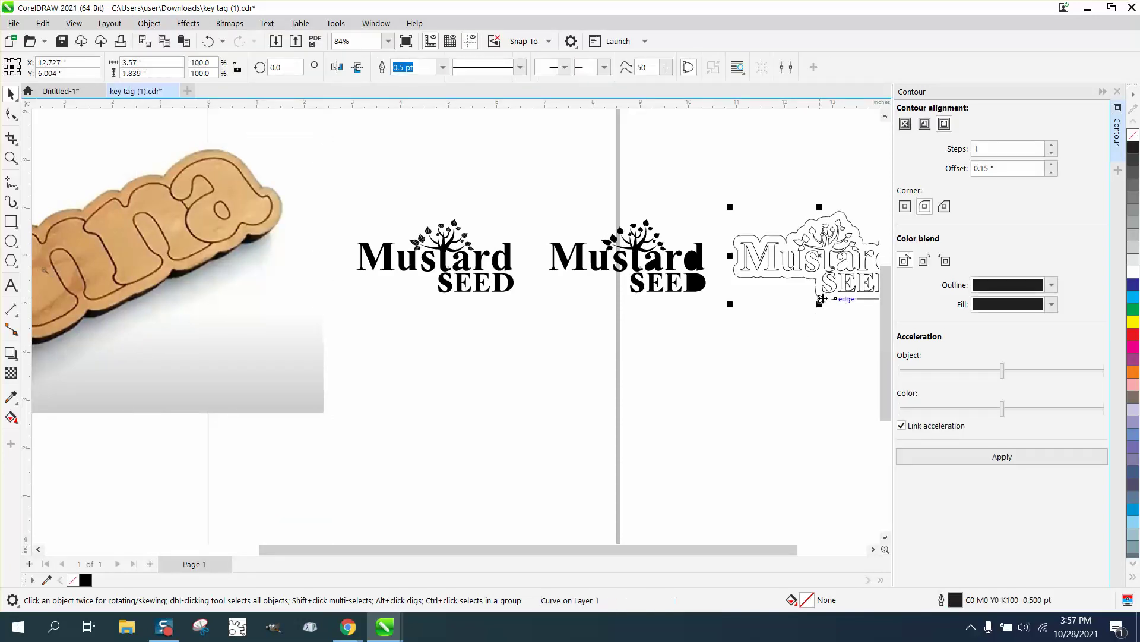
key(Left)
key(Left)
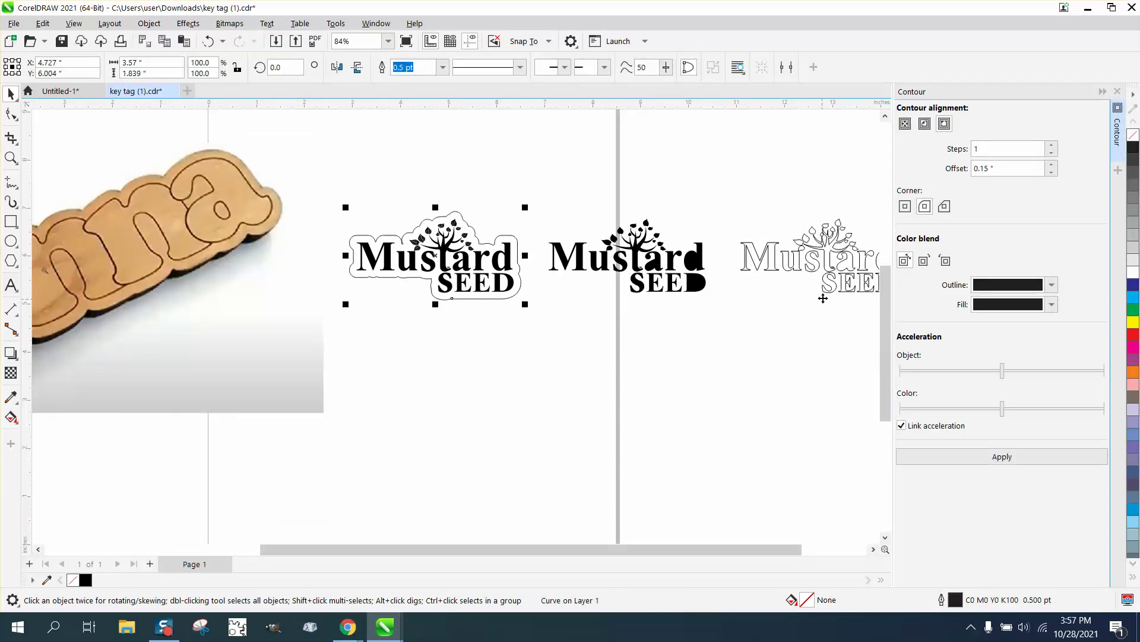
Step: Give the key-tag contour outline a red Hairline outline pen
right_click(1134, 336)
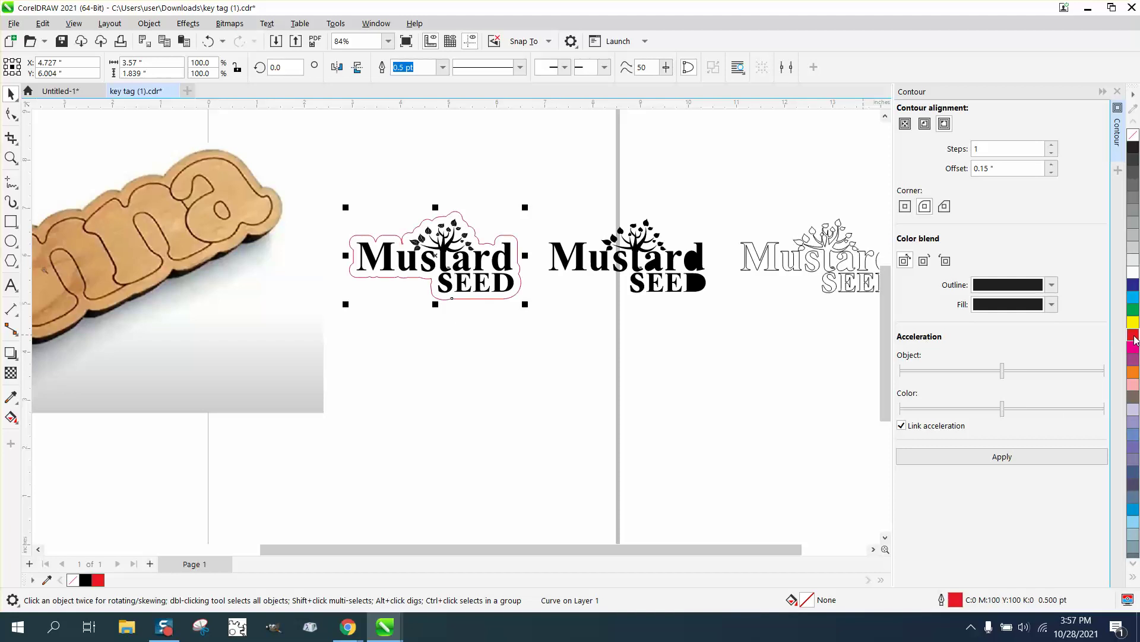
double_click(955, 601)
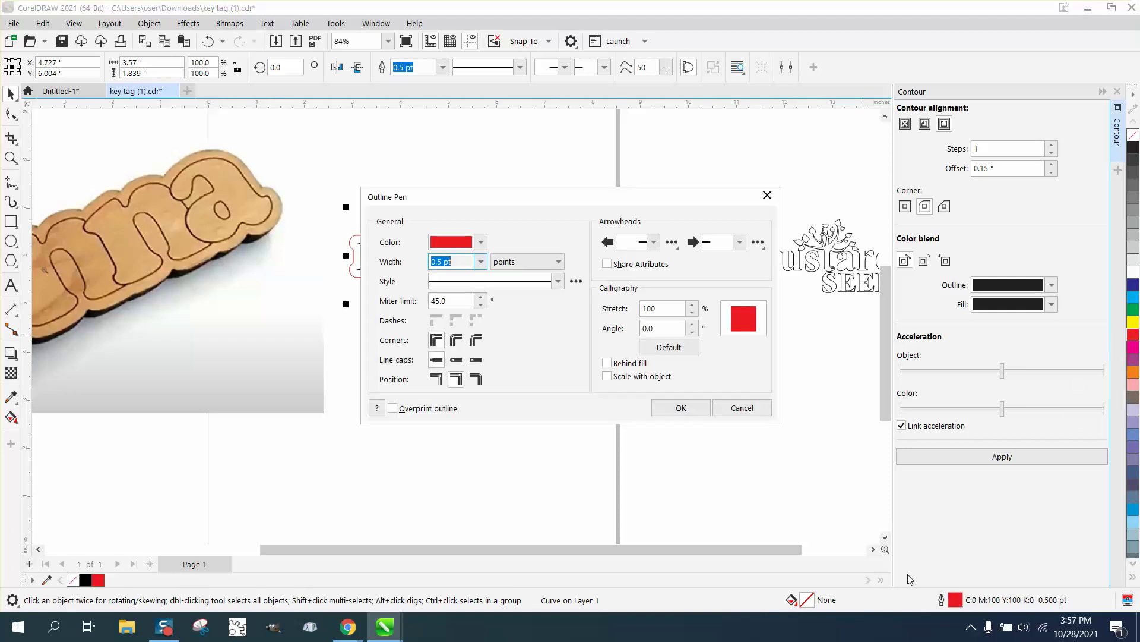
click(481, 261)
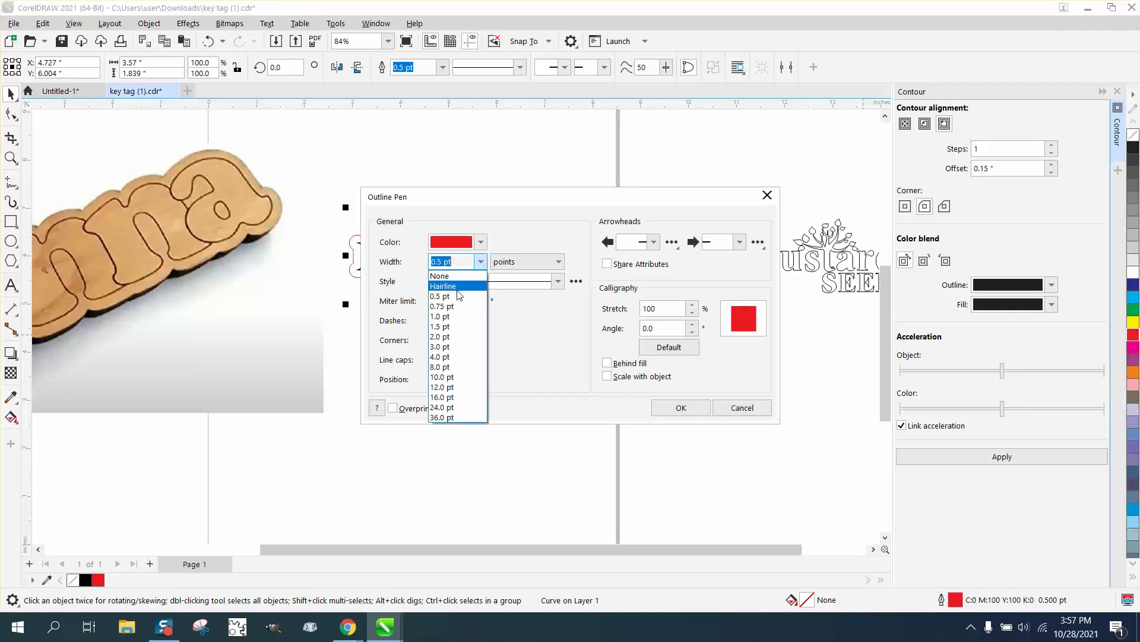
click(456, 293)
click(676, 409)
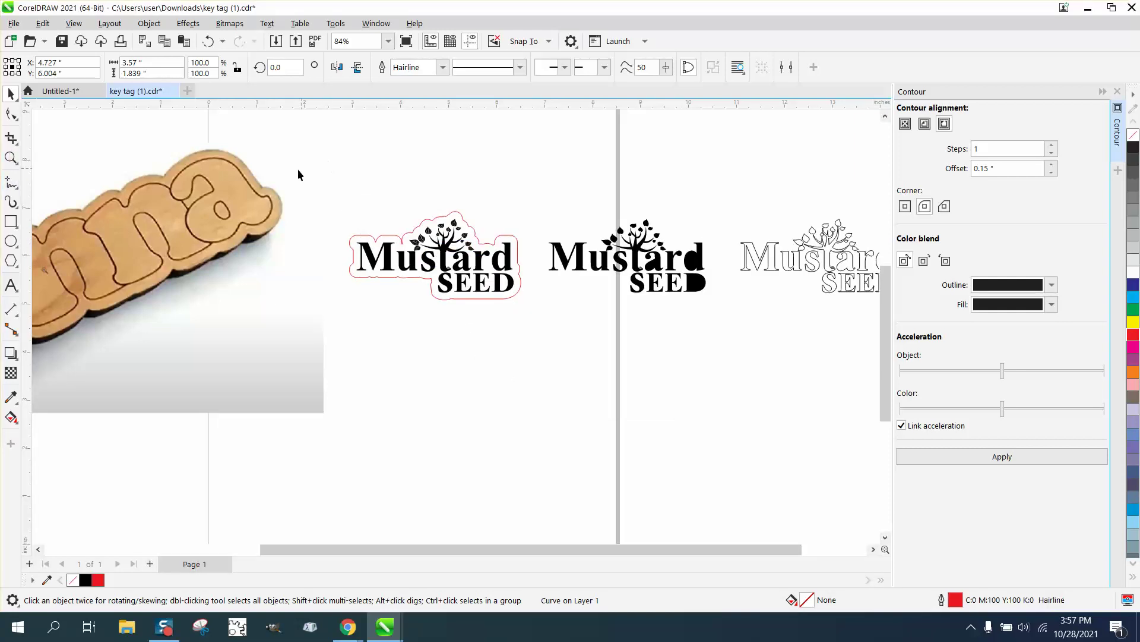
click(10, 158)
Step: Smooth the bumps along the contour's bottom edge below SEED using a 0.25 Smooth nib
drag(357, 191, 665, 350)
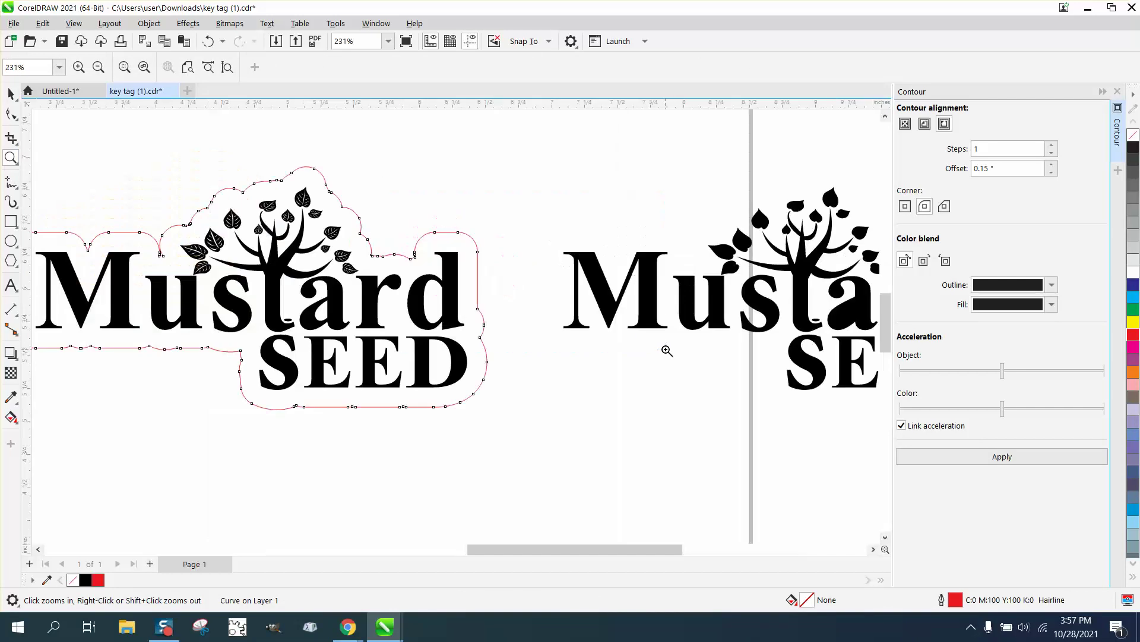
click(12, 114)
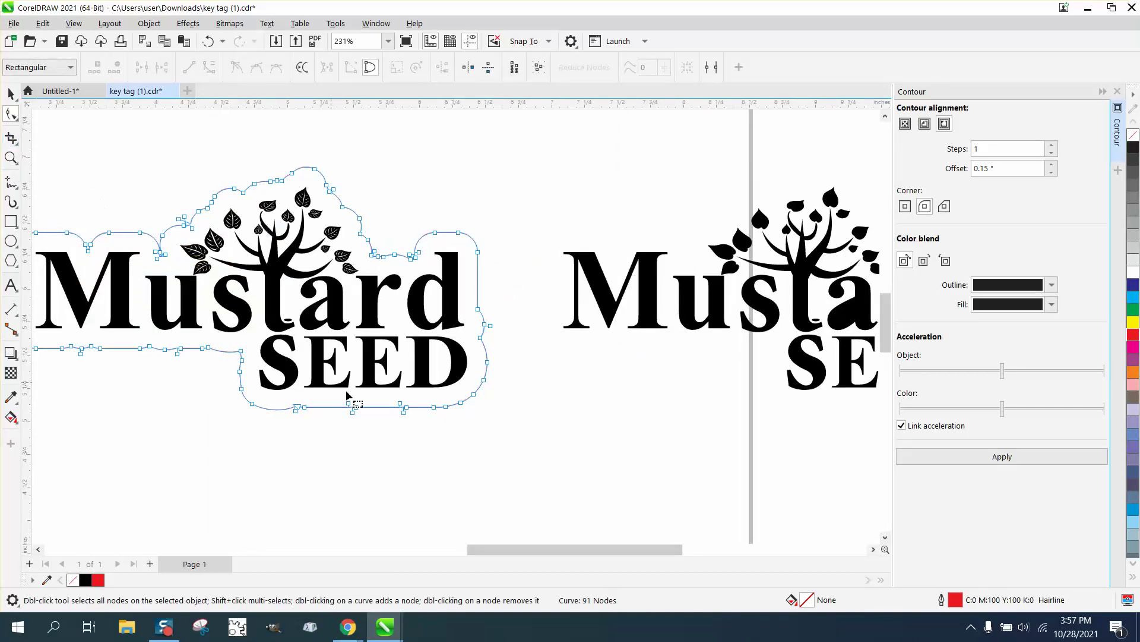
click(11, 158)
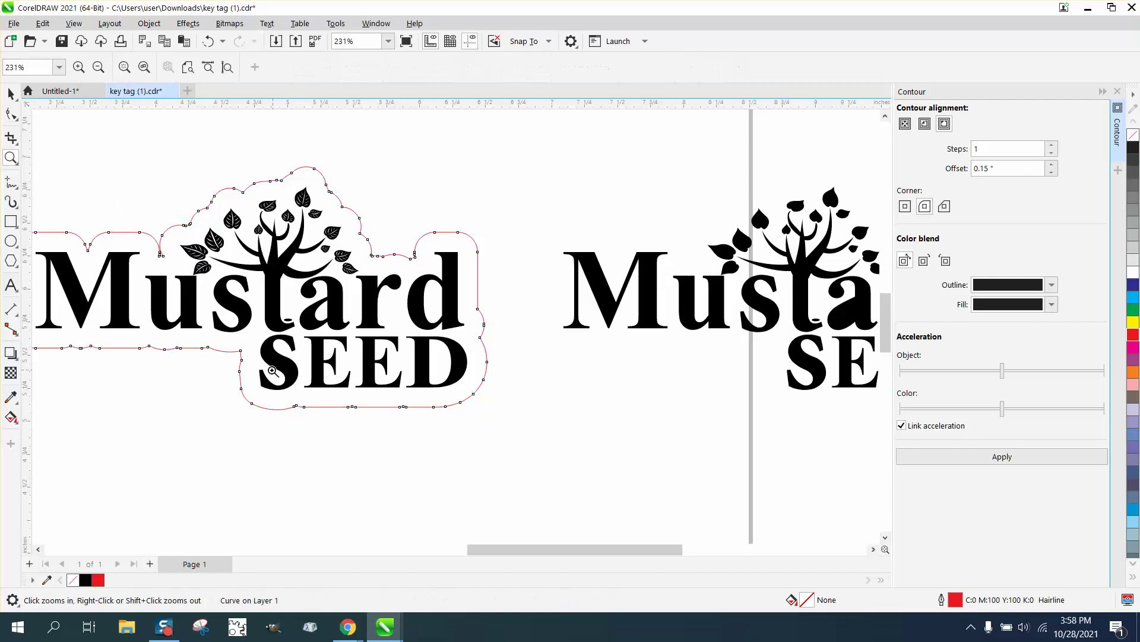
drag(270, 380, 540, 466)
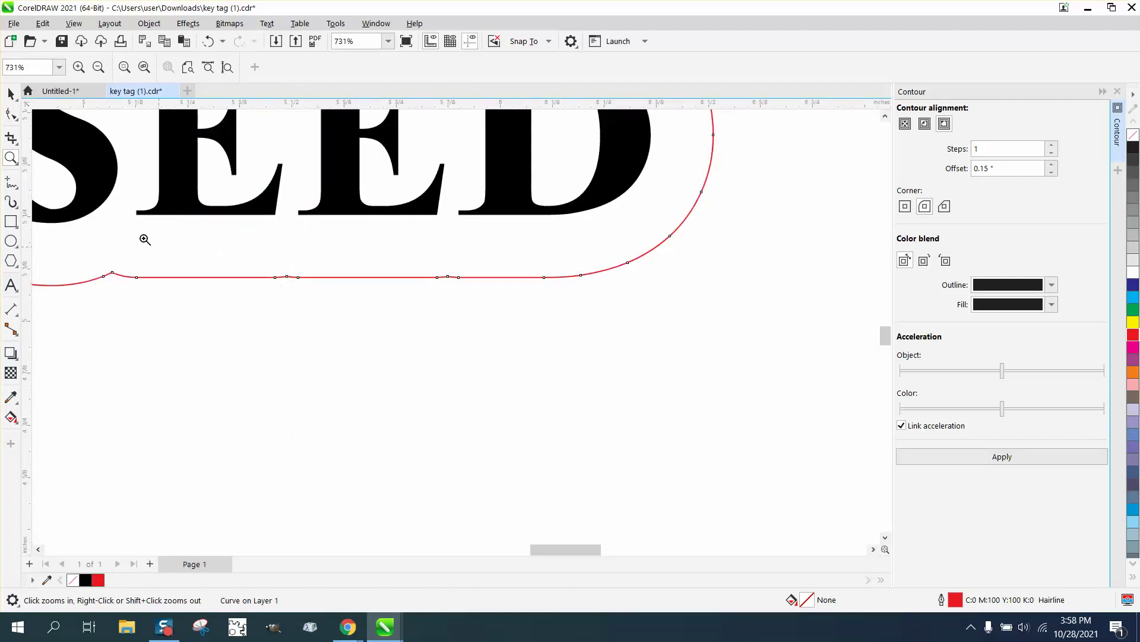
click(17, 118)
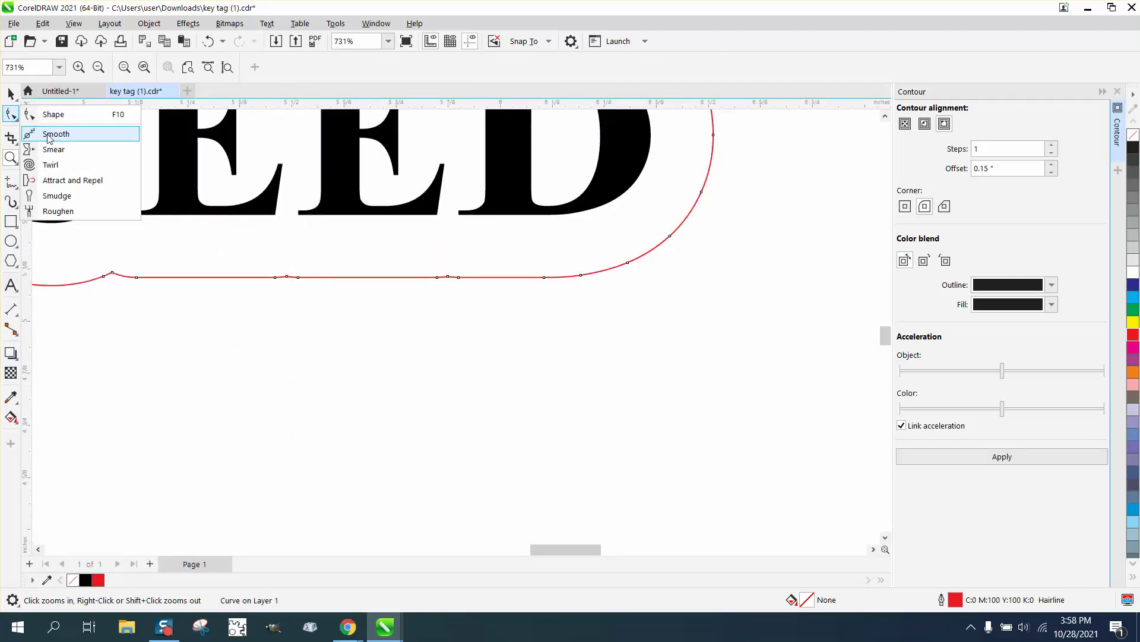
click(51, 130)
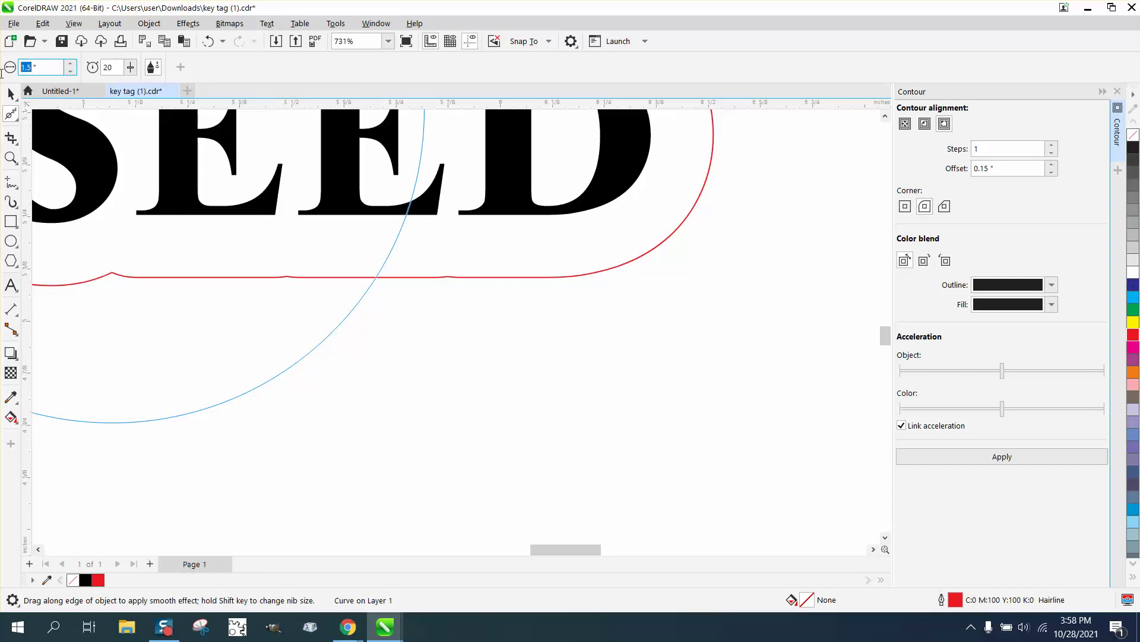
text(0.25)
key(Return)
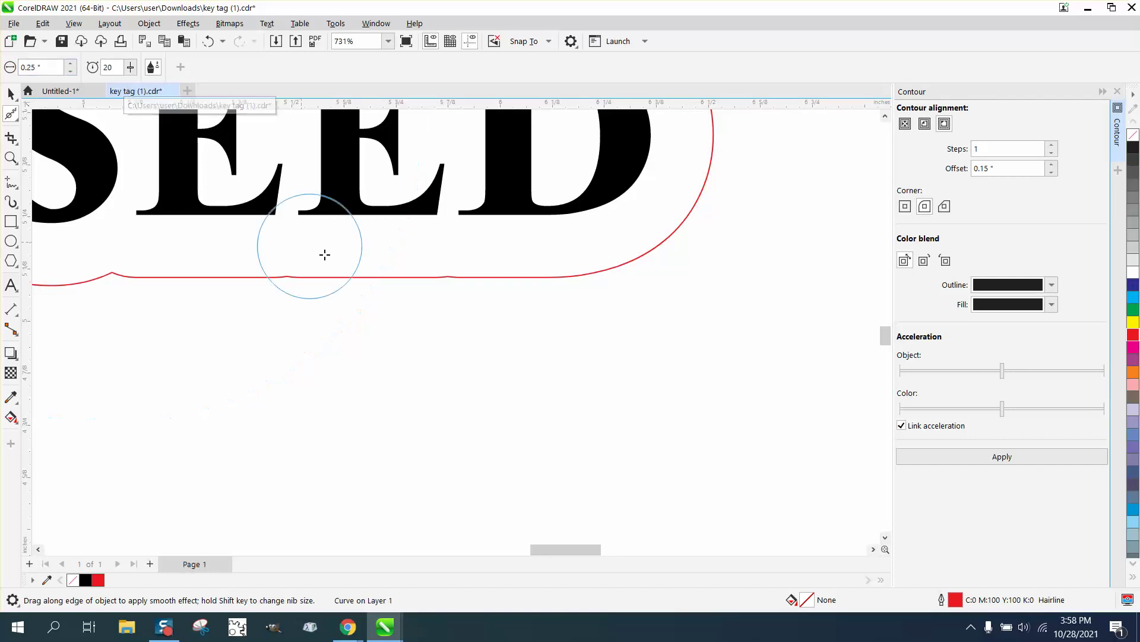
mouse_move(295, 277)
mouse_down()
mouse_move(369, 278)
mouse_move(270, 277)
mouse_move(570, 281)
mouse_move(351, 283)
mouse_up()
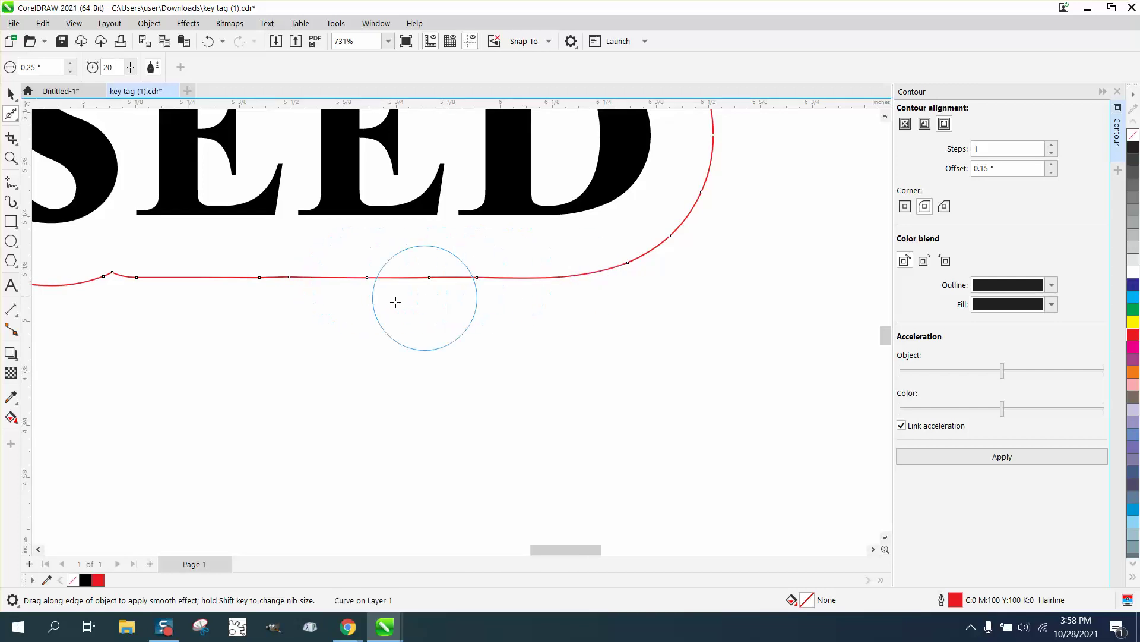
Step: Zoom out, then zoom in on the contour's upper-left bump
scroll(395, 302, down, 2)
scroll(403, 375, down, 3)
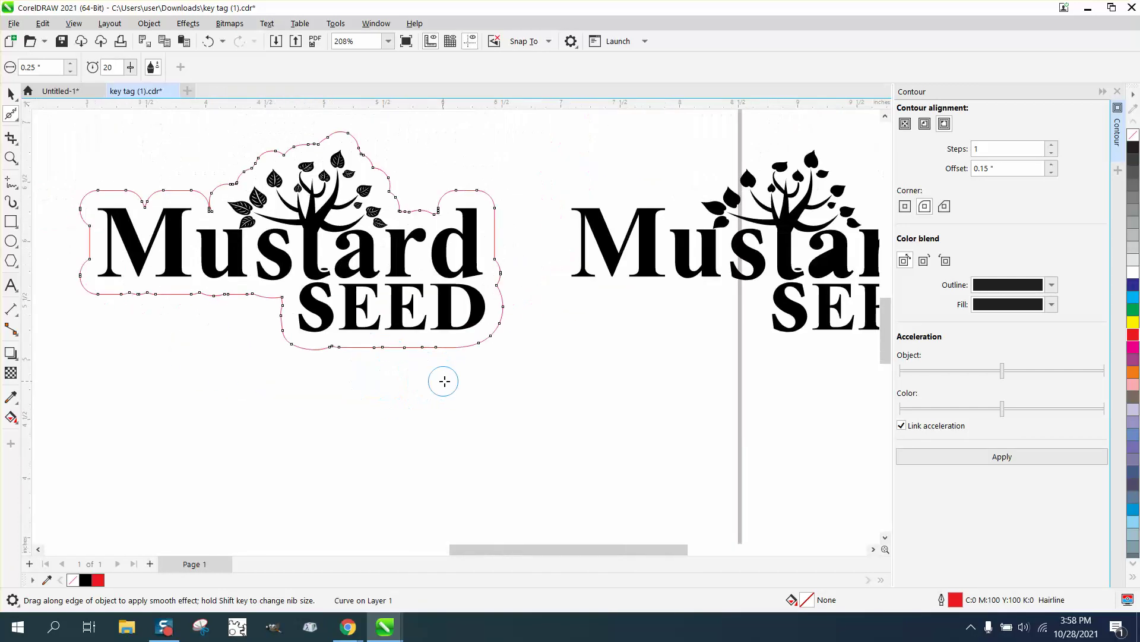
click(10, 158)
drag(207, 208, 290, 243)
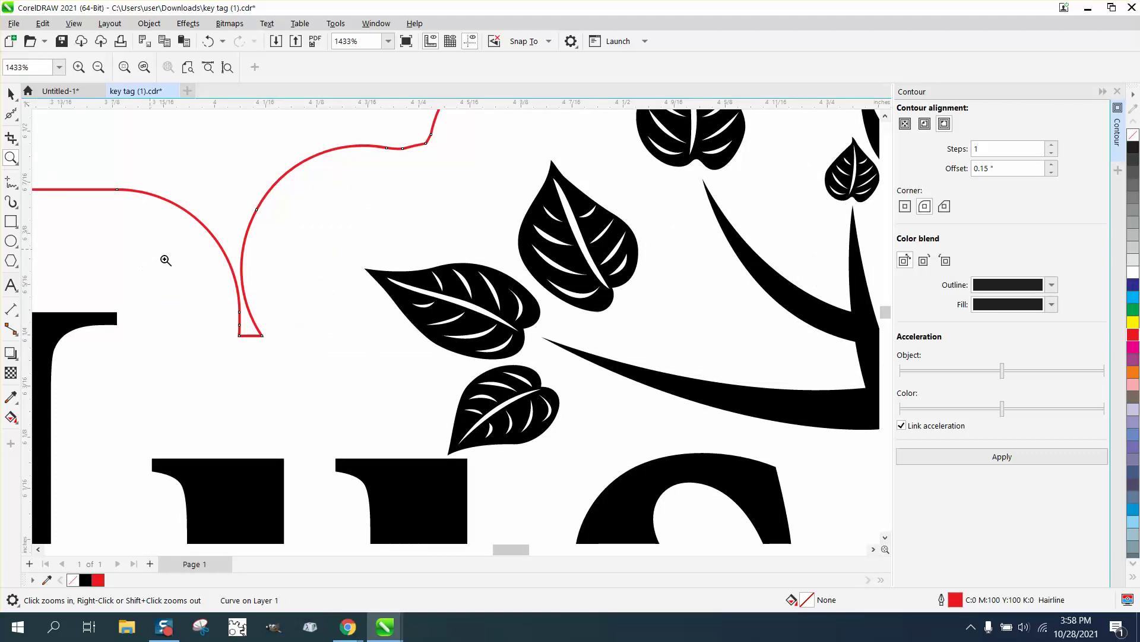
click(11, 113)
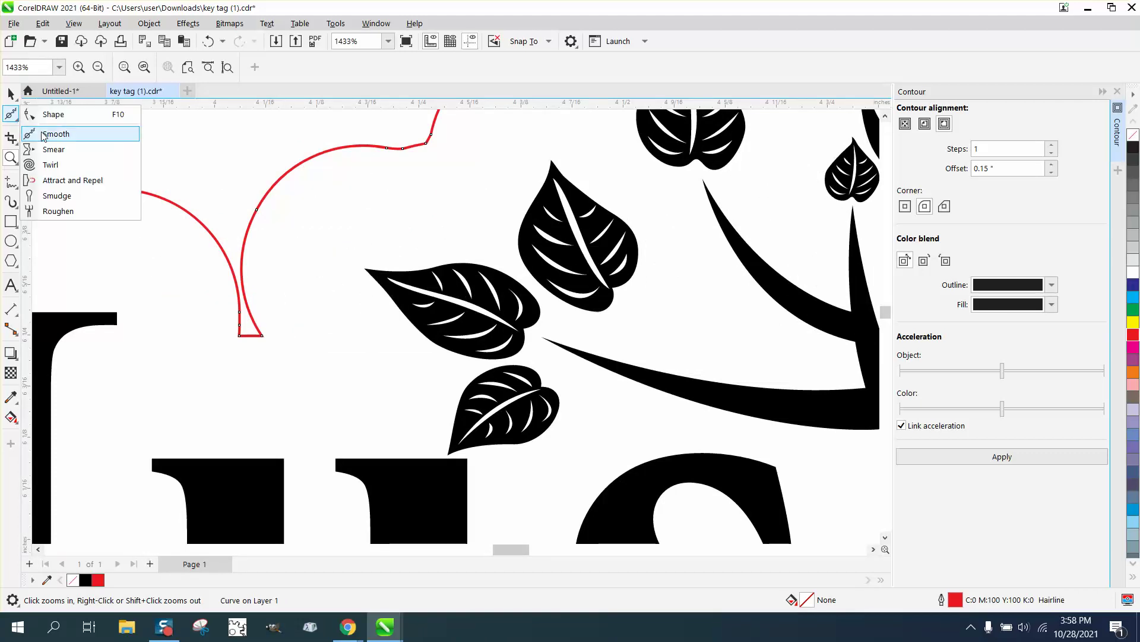
Step: Delete the kink nodes, convert the leftover loop to a line, and remove the extra corner node
click(54, 114)
drag(279, 304, 203, 358)
key(Delete)
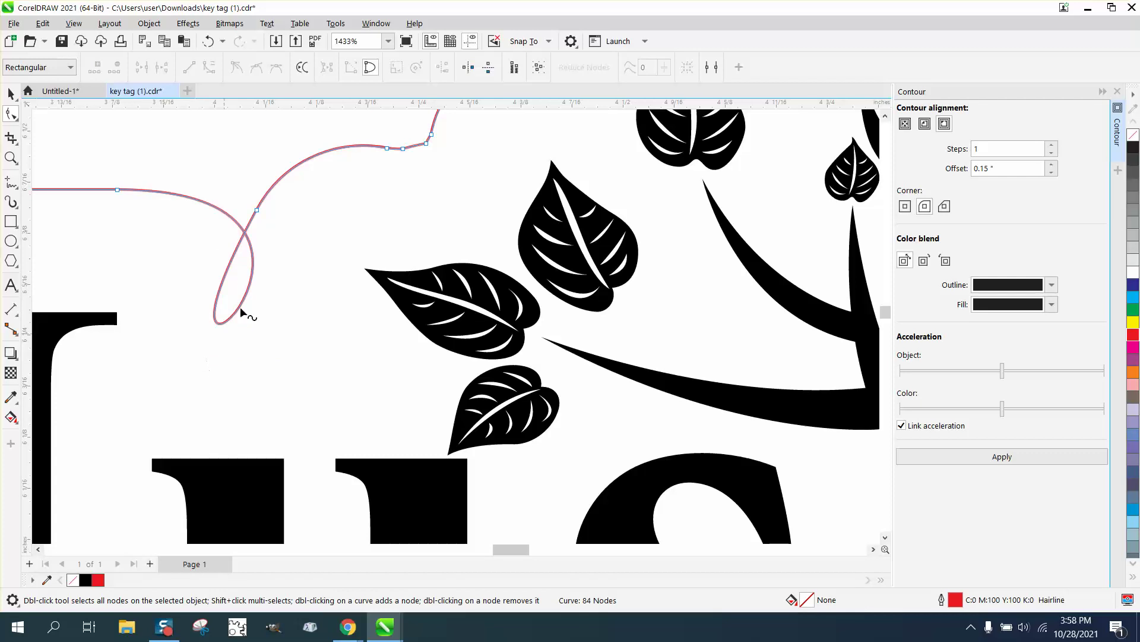
drag(102, 174, 273, 227)
right_click(256, 211)
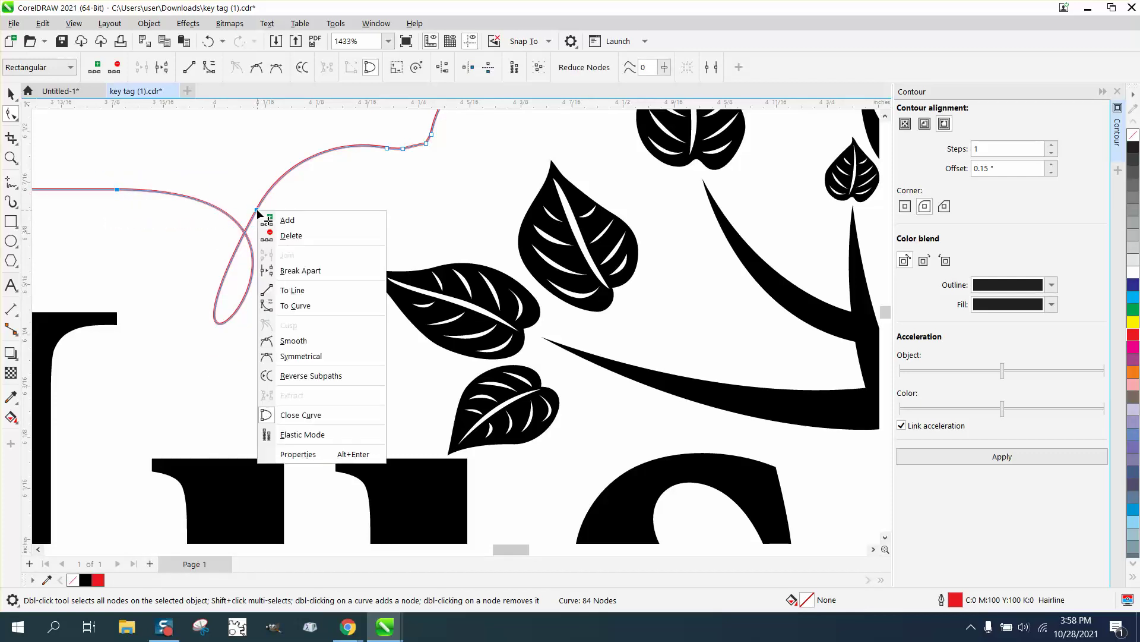
click(309, 291)
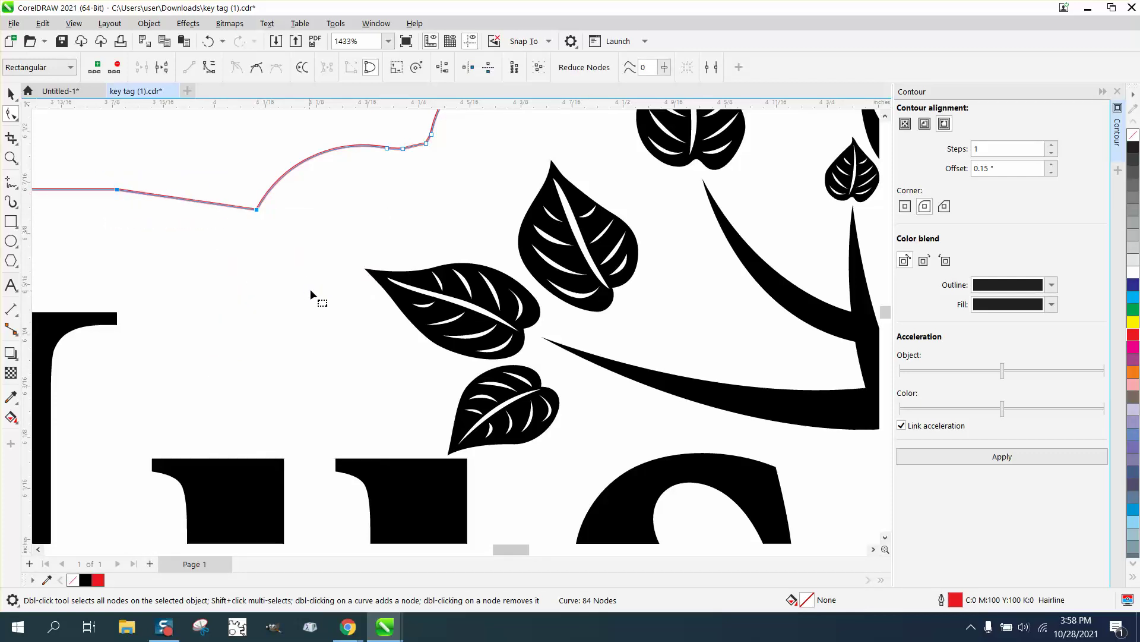
click(258, 210)
key(Delete)
scroll(368, 277, down, 5)
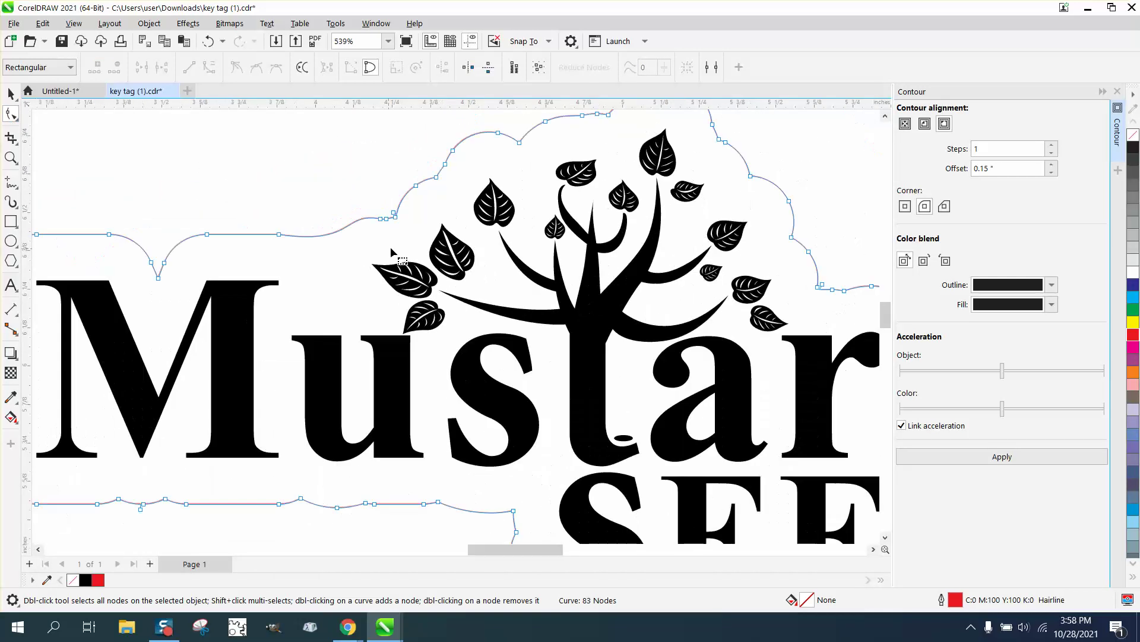
scroll(338, 257, down, 2)
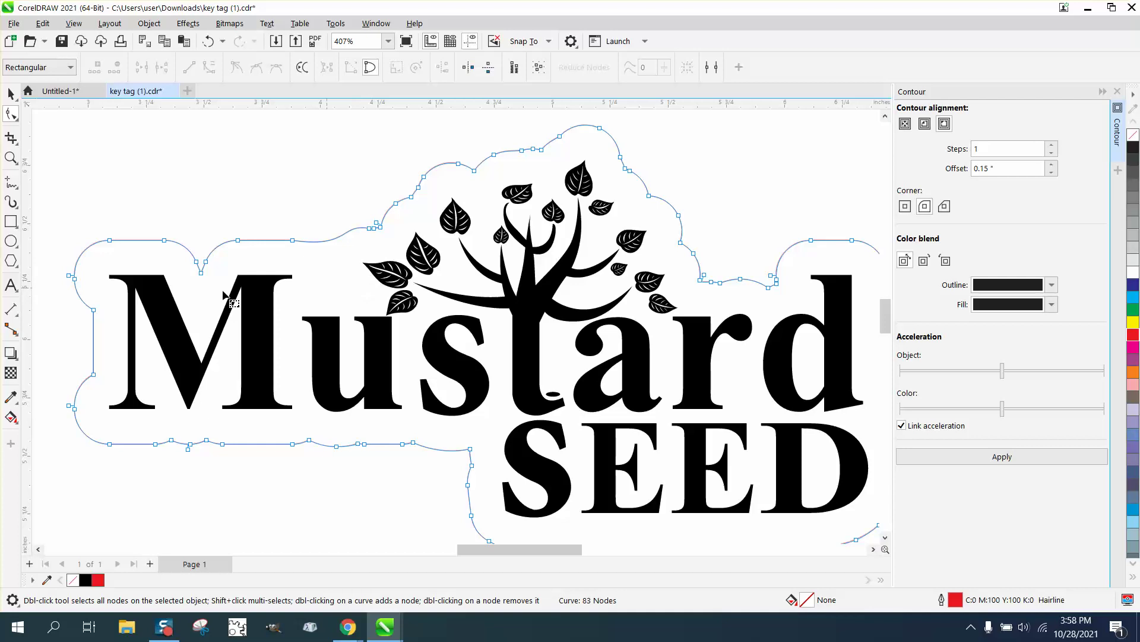
Step: Delete stray nodes at the contour's top-left, left side and upper edge
click(69, 277)
key(Delete)
click(68, 407)
key(Delete)
click(704, 275)
key(Delete)
double_click(771, 276)
click(777, 278)
key(Delete)
Step: Delete the crowded right-edge nodes and two nodes on the lower-right curve
scroll(363, 271, down, 1)
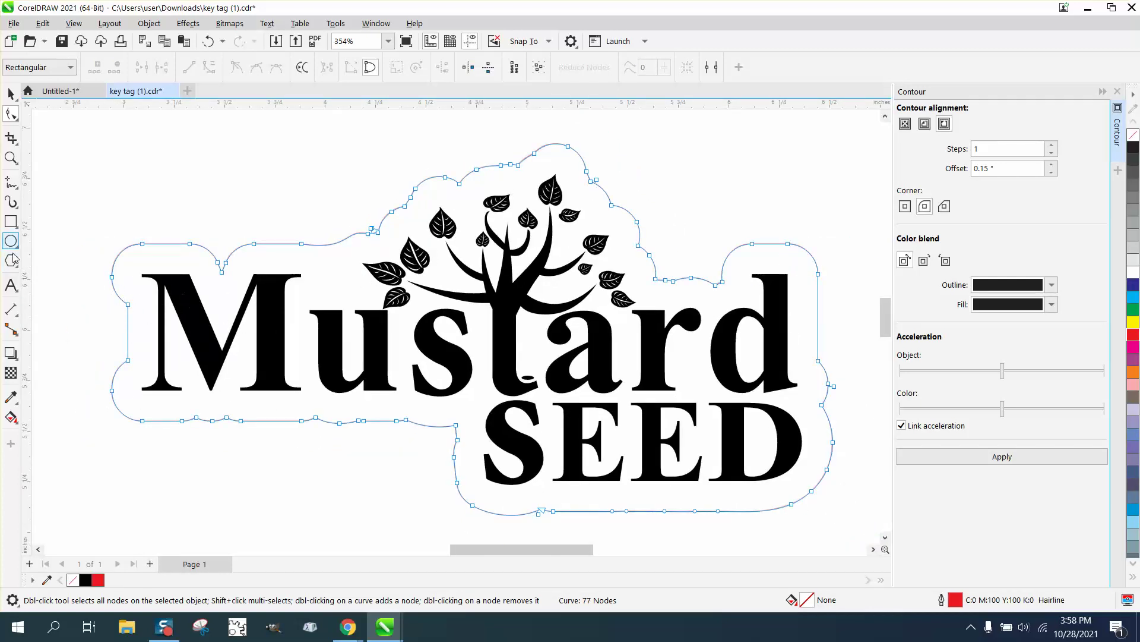
drag(850, 383, 820, 401)
key(Delete)
click(811, 491)
key(Delete)
click(828, 470)
key(Delete)
click(11, 157)
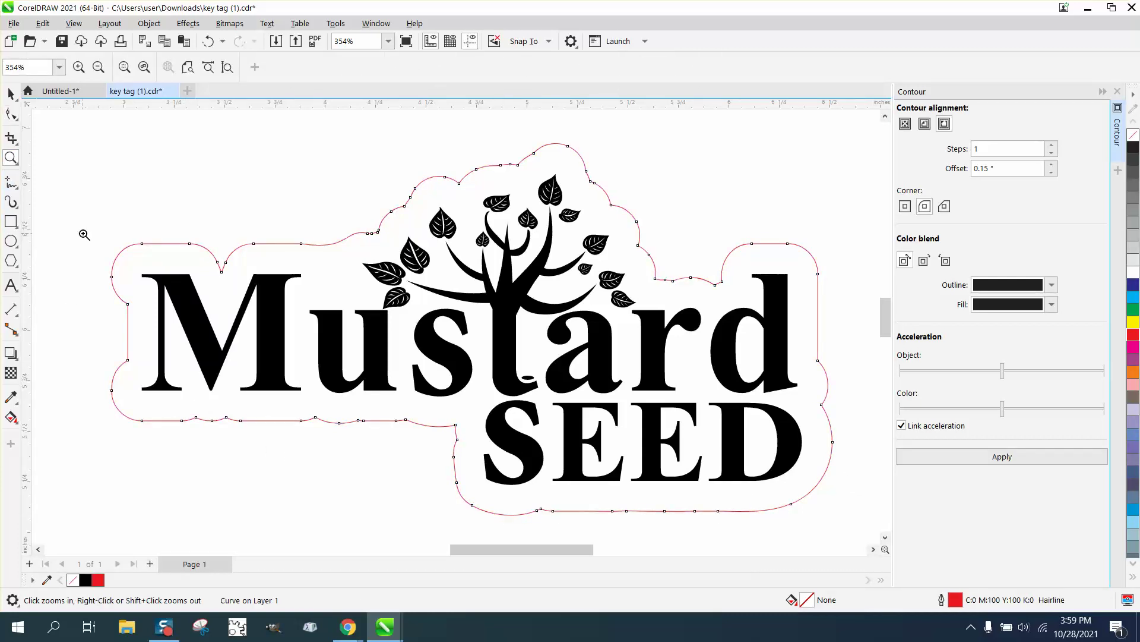
Step: Draw a circle left of the M and size it to 0.125" x 0.125"
click(237, 384)
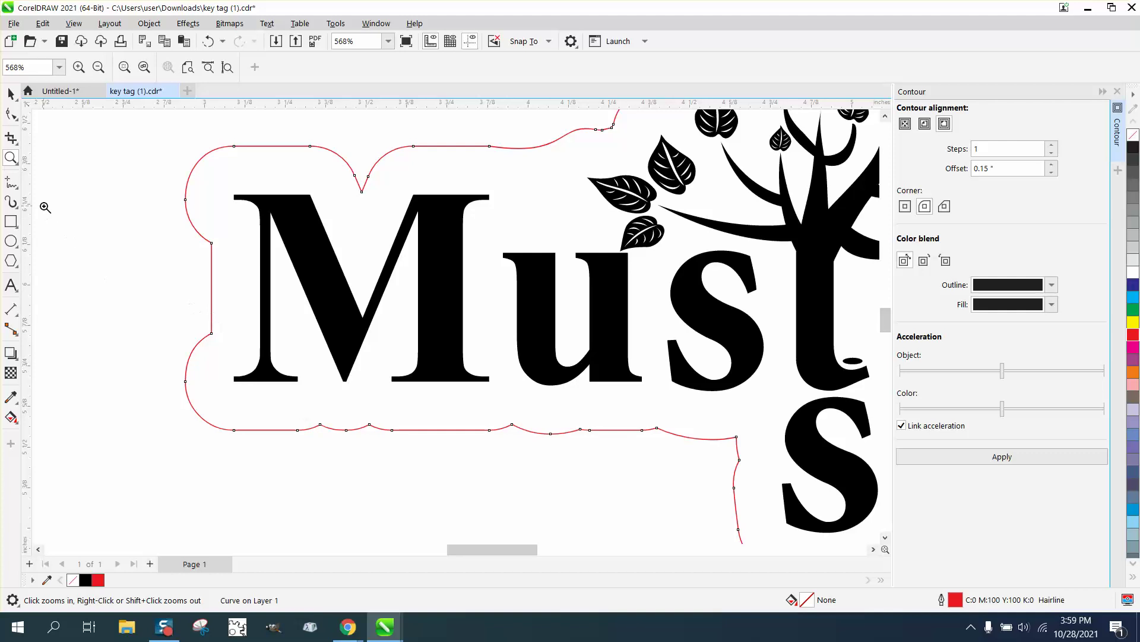
click(10, 241)
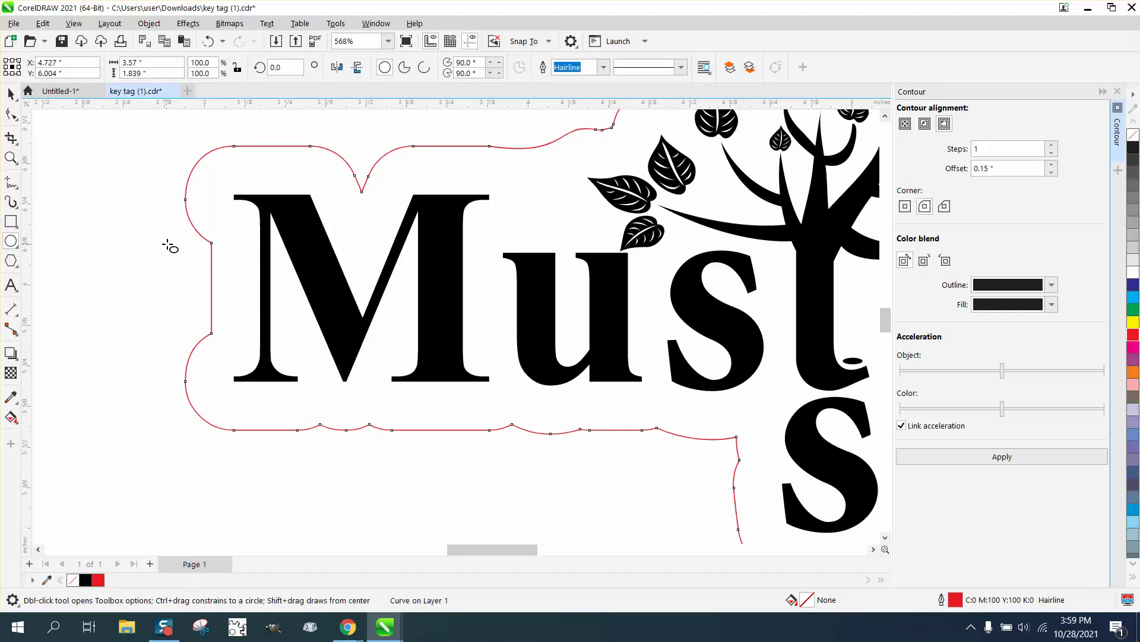
drag(170, 245, 147, 271)
click(135, 63)
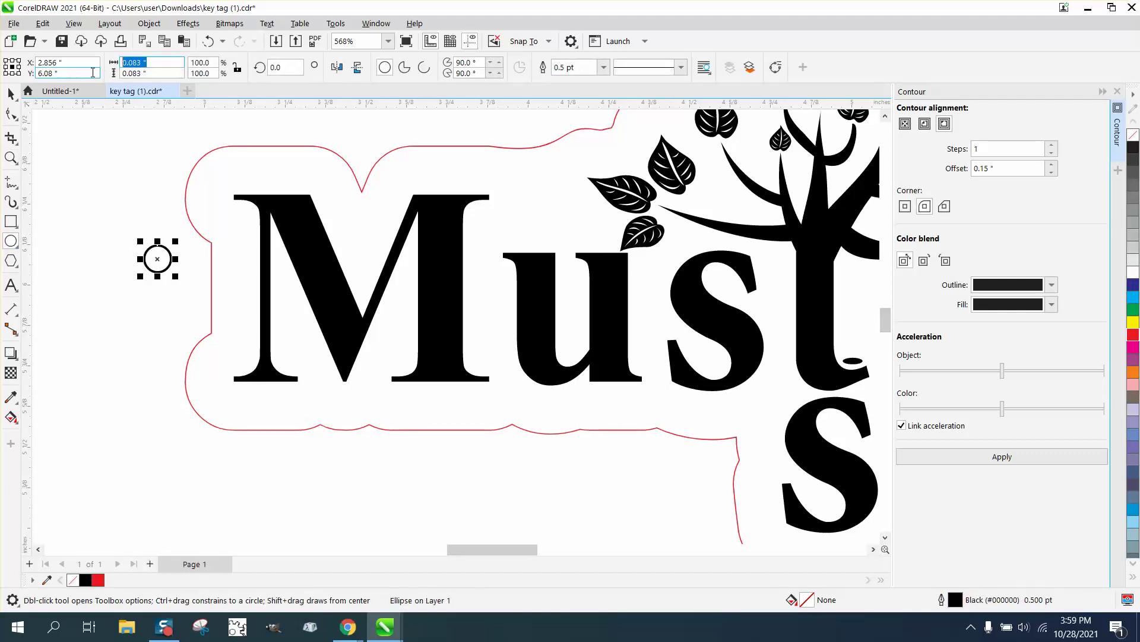
text(.125)
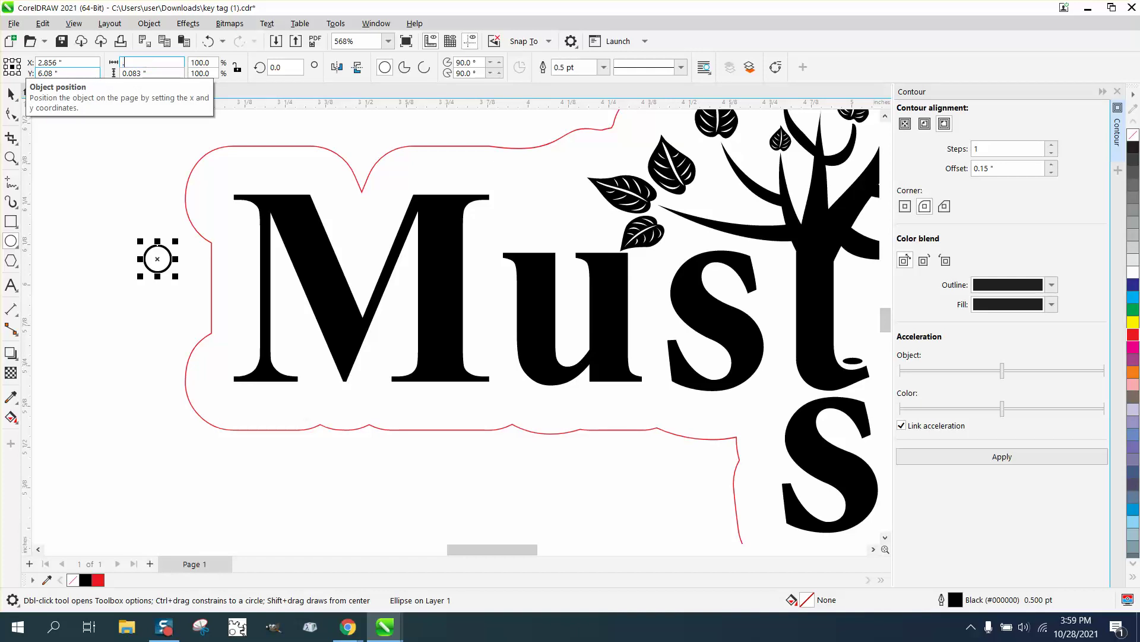
key(Return)
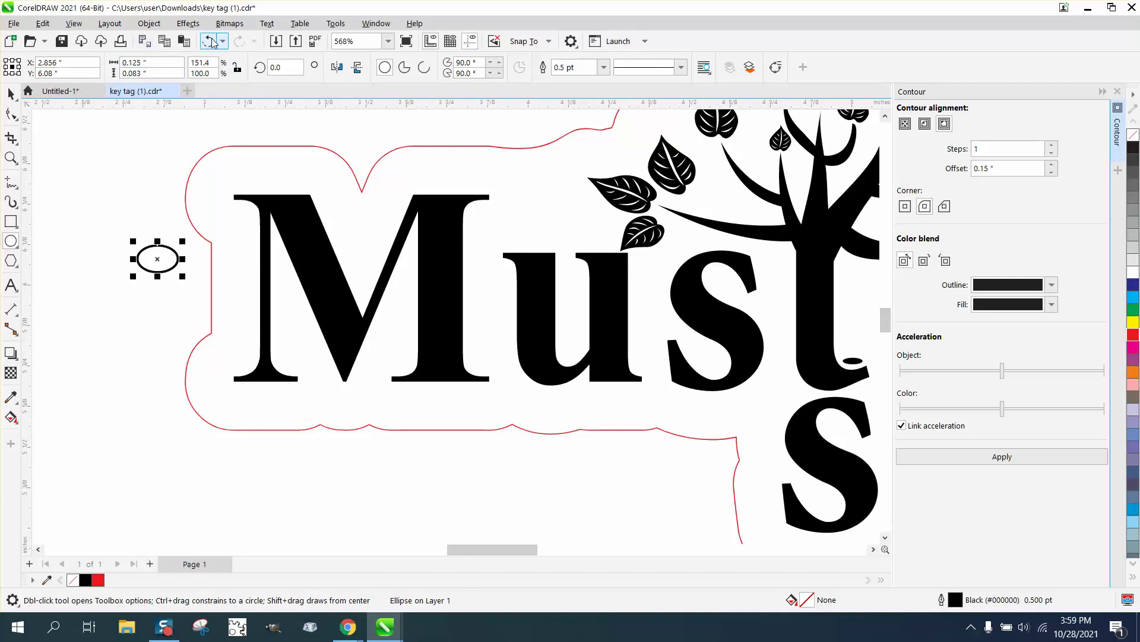
key(ctrl+z)
click(146, 62)
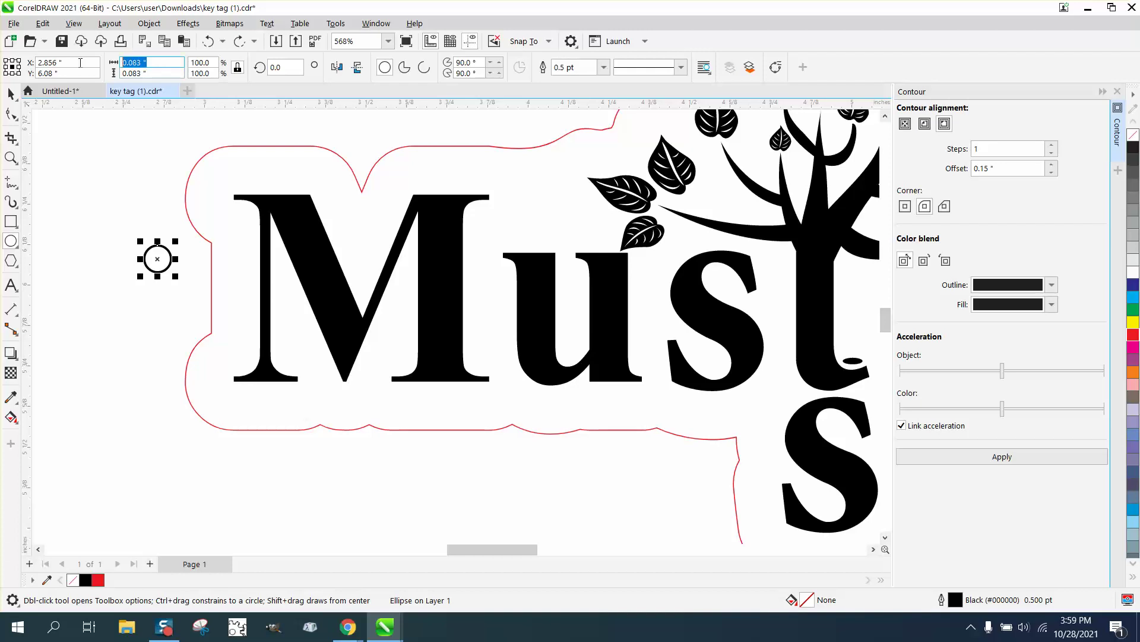
text(.125)
key(Return)
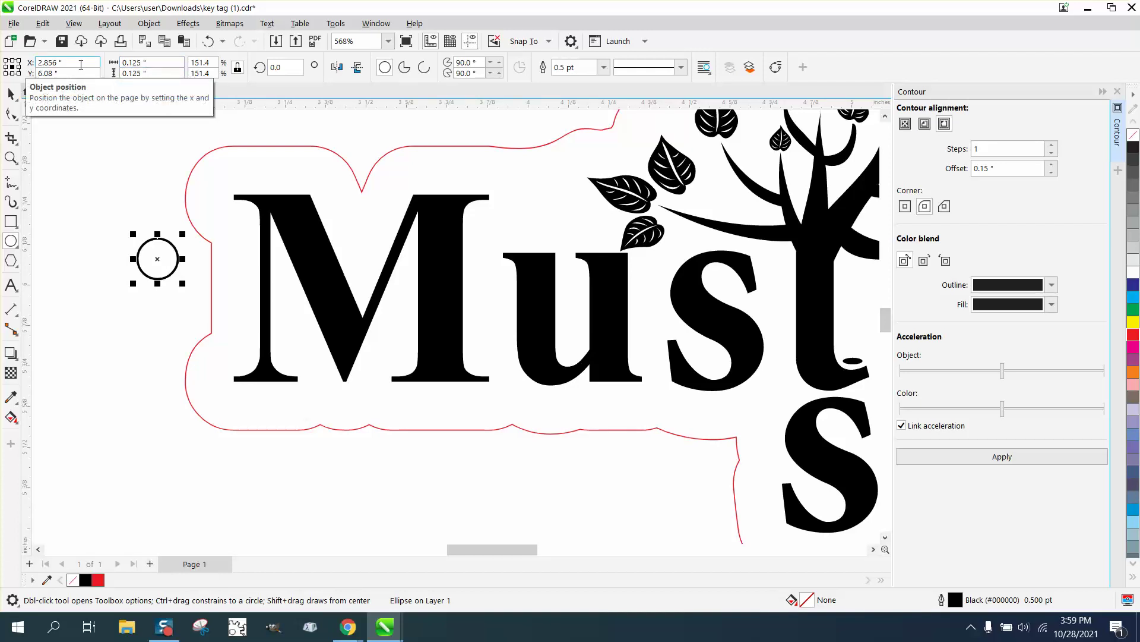
Step: Give the circle a red Hairline outline
right_click(1133, 335)
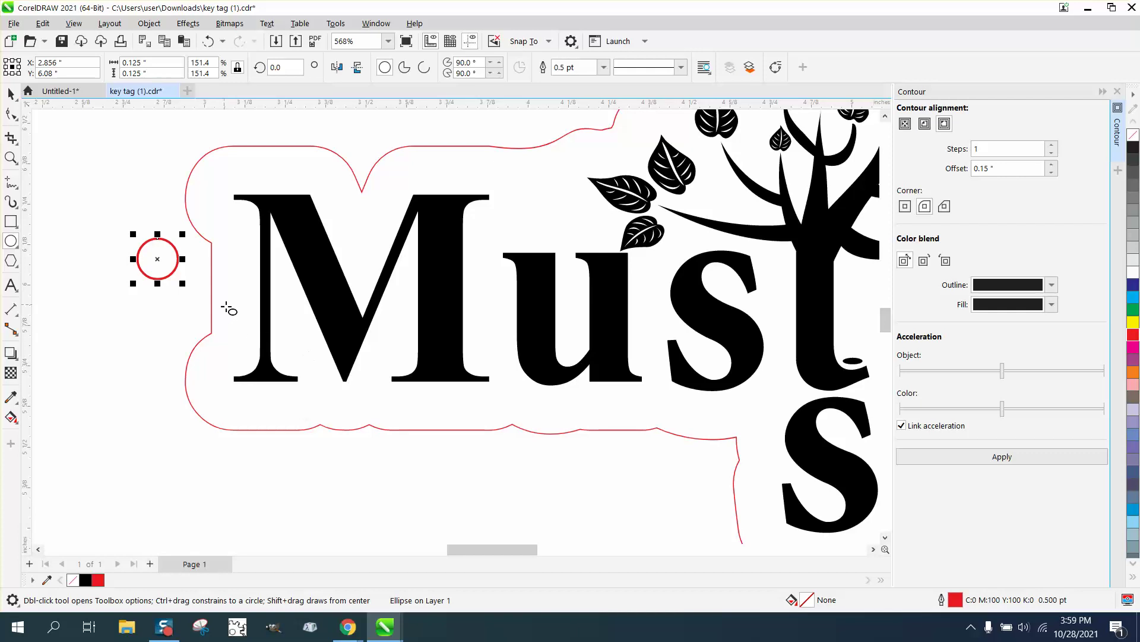
double_click(956, 600)
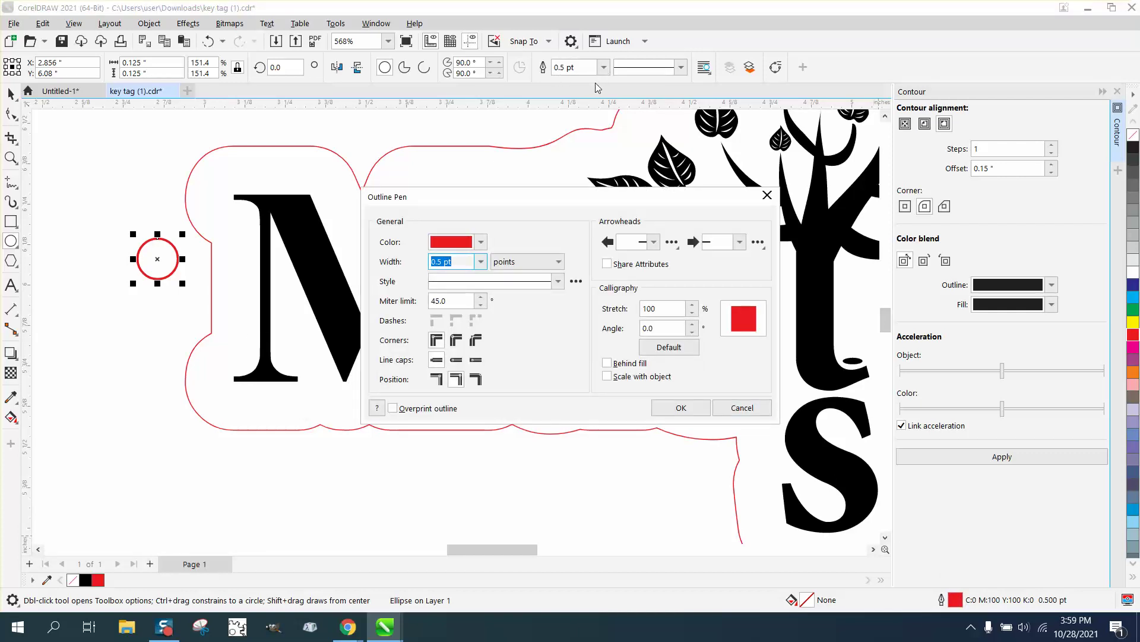
click(481, 261)
click(450, 286)
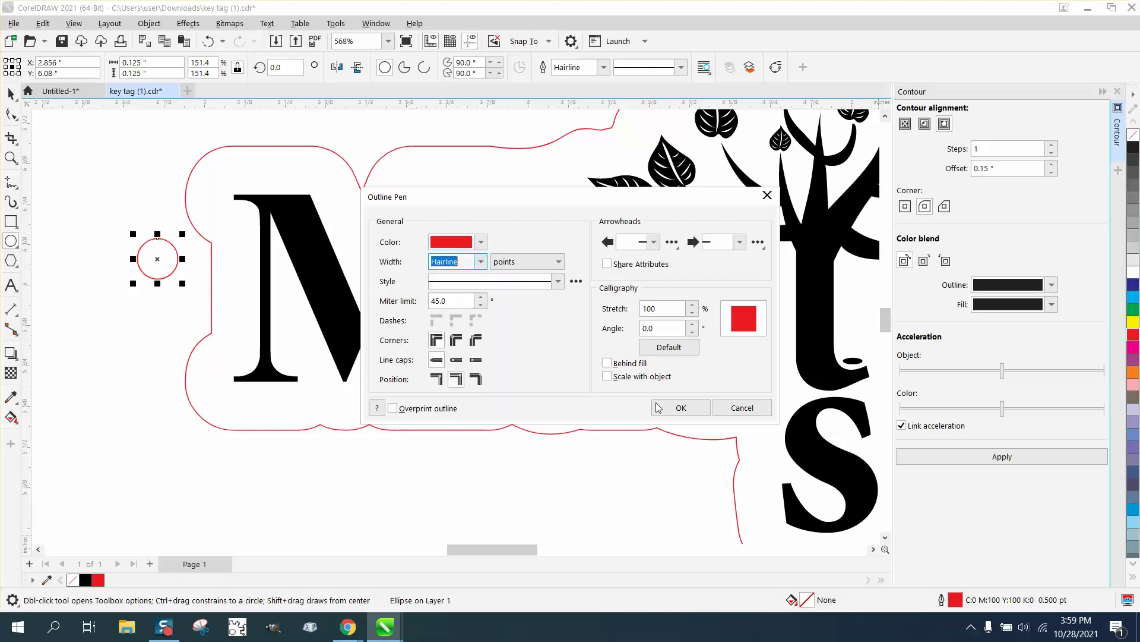
click(678, 406)
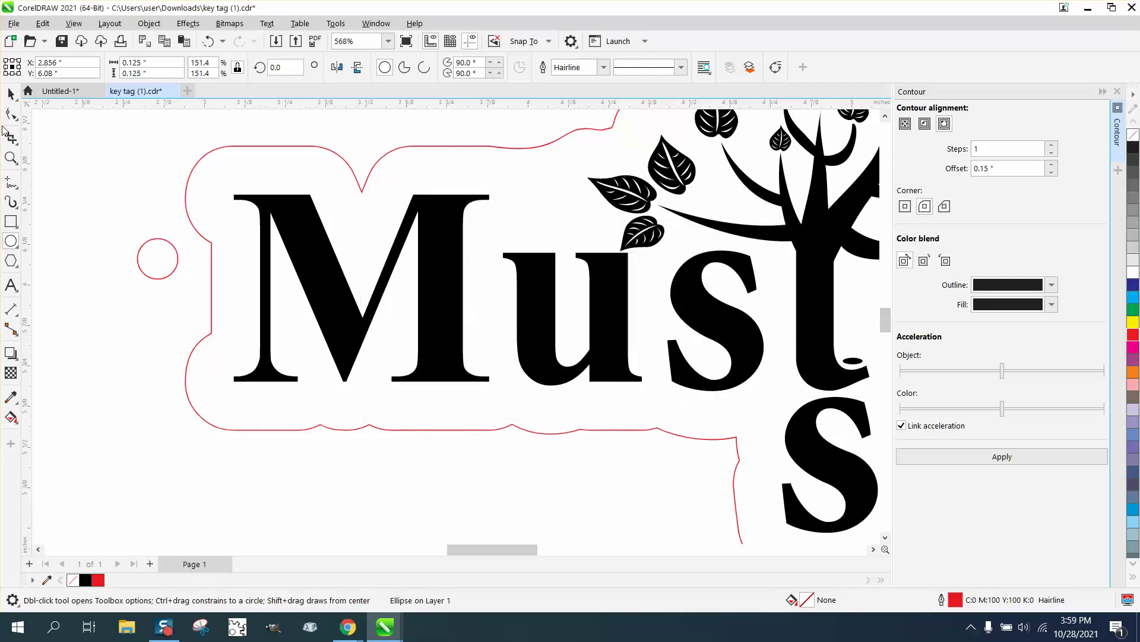
click(10, 93)
Step: Delete the two left-edge contour nodes and place the red circle just inside, left of the M
drag(158, 260, 62, 199)
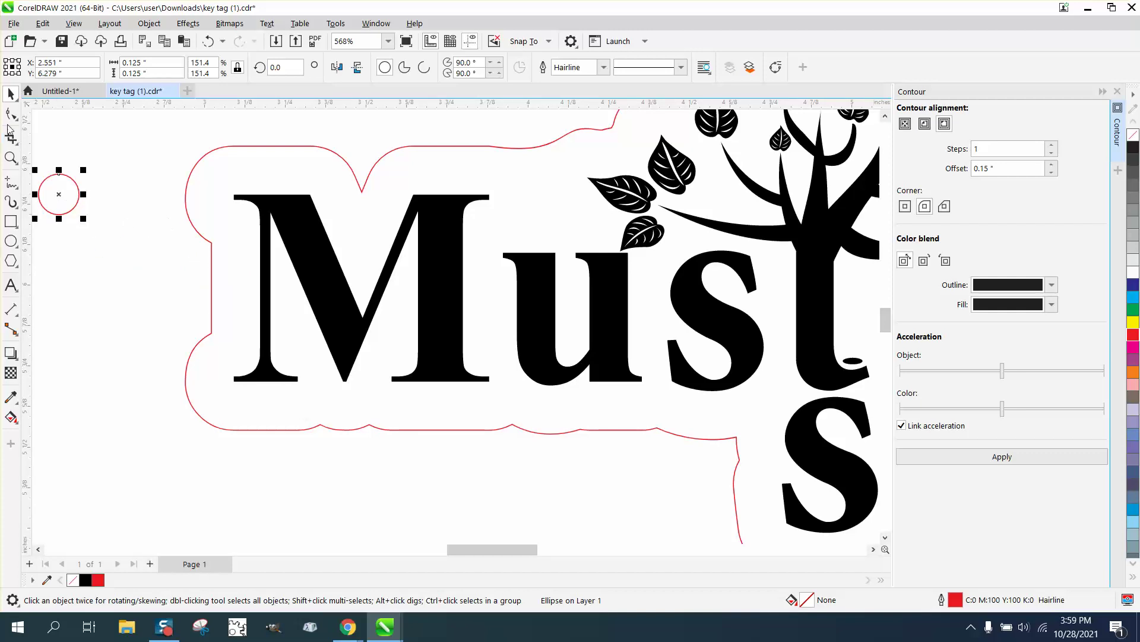
click(11, 113)
click(212, 241)
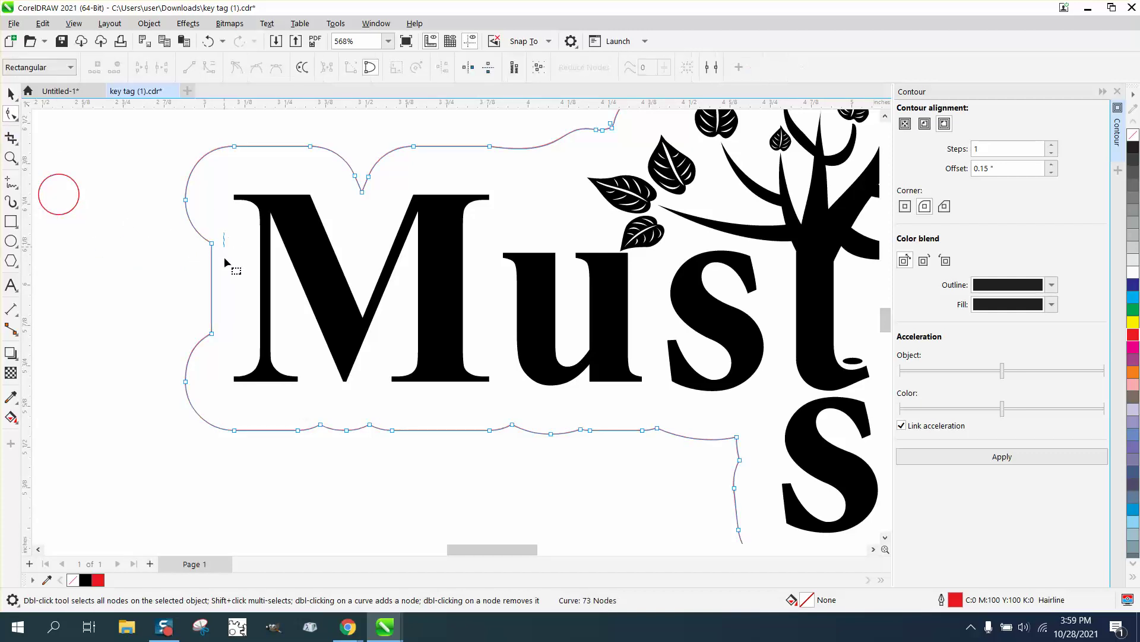
key(Delete)
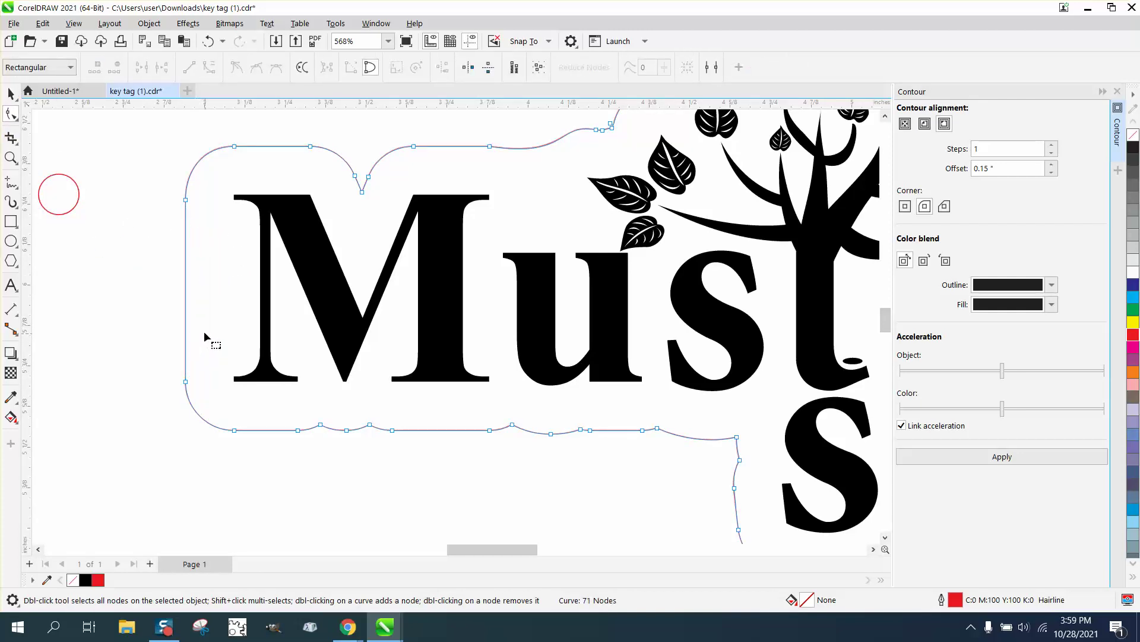
drag(61, 197, 227, 284)
click(10, 94)
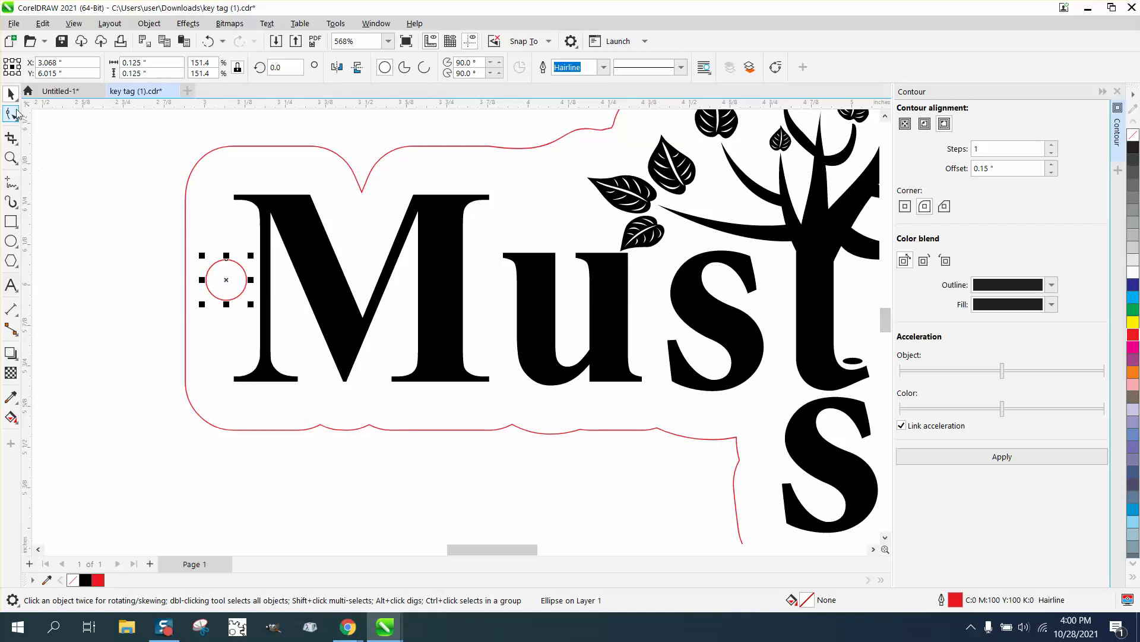
Step: Remove the middle and right Mustard Seed copies and their boundary outline
scroll(131, 233, down, 6)
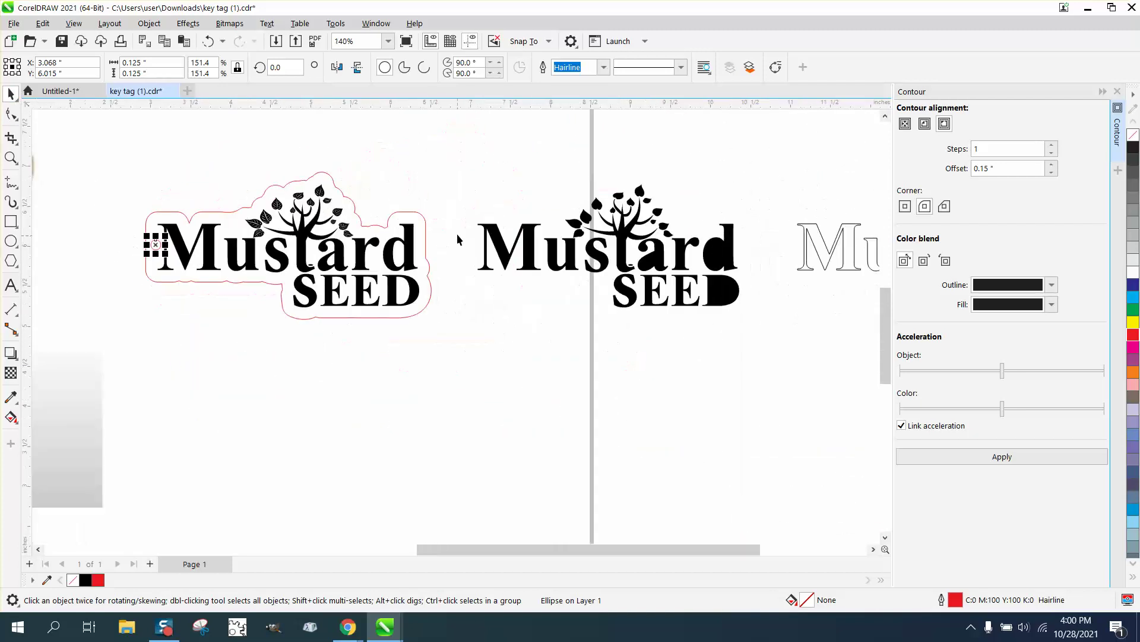
scroll(457, 234, down, 1)
drag(465, 172, 806, 340)
key(Delete)
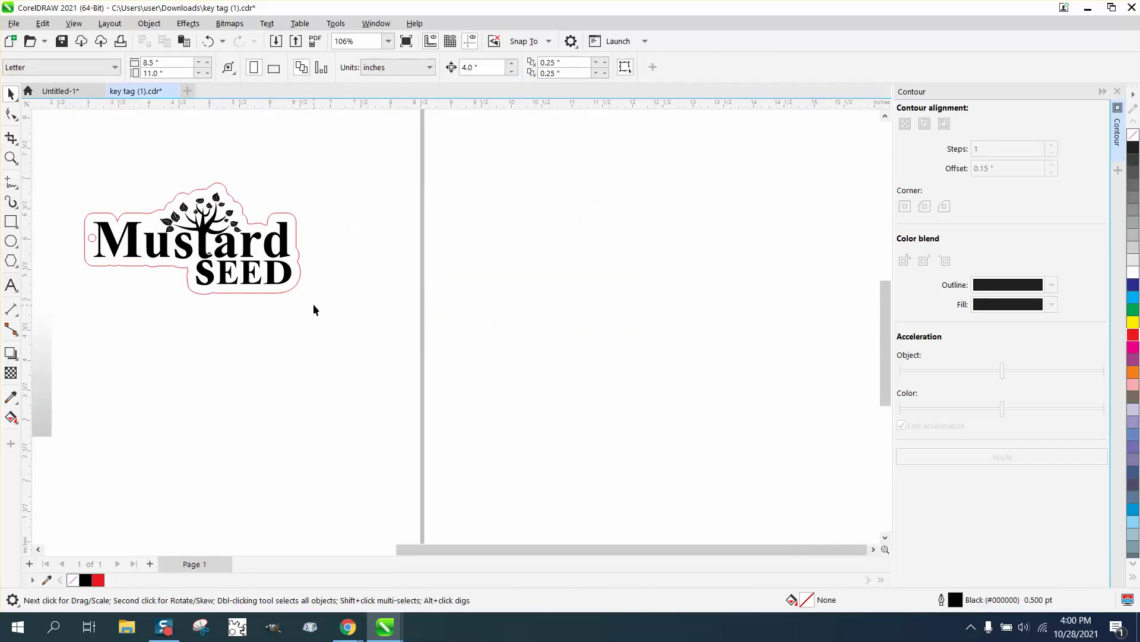